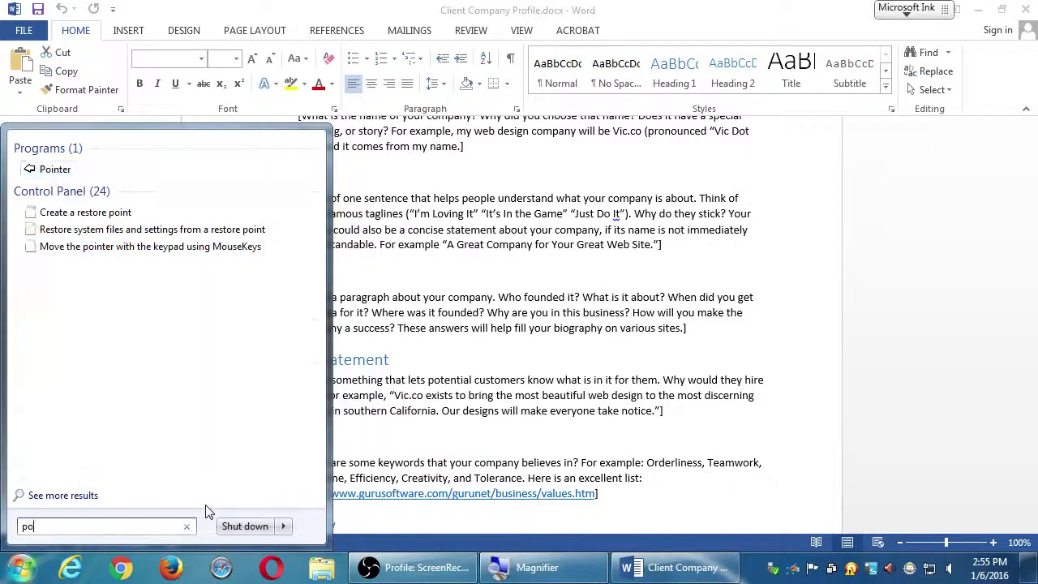
Step: Launch Paint by searching 'paint' in the Start menu
text(paint)
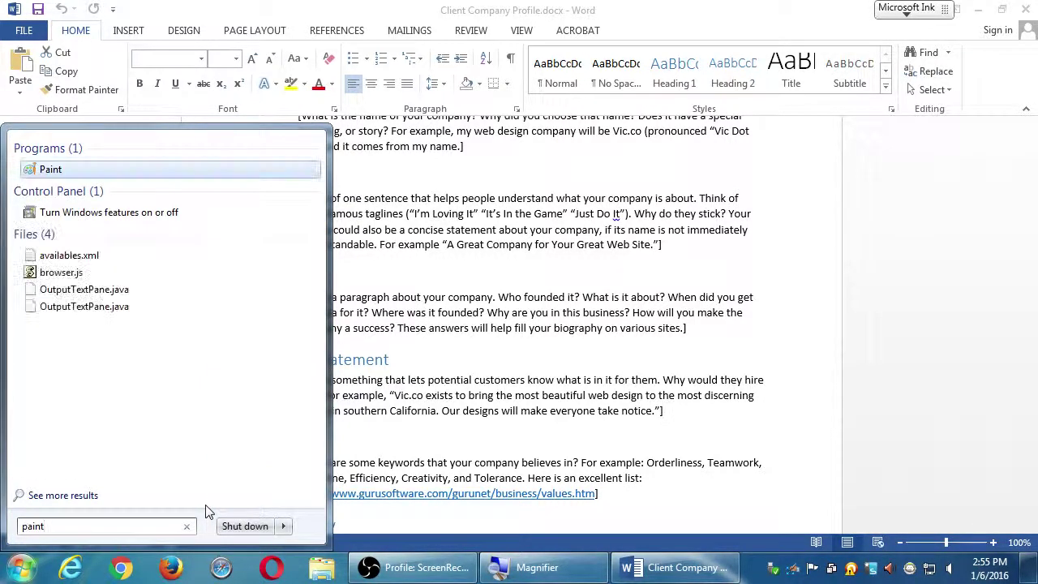
key(Return)
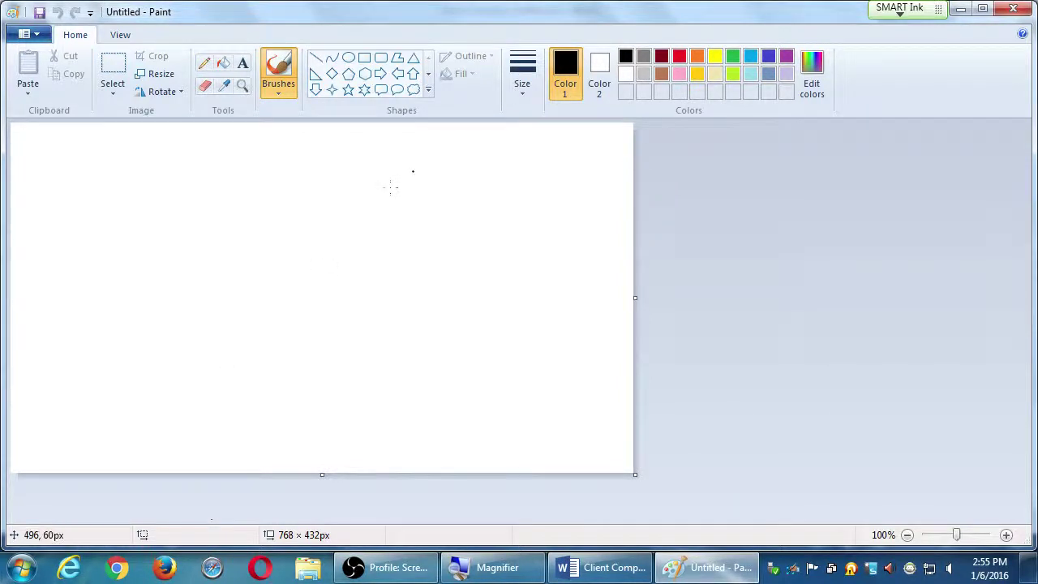
Step: Maximize Paint and draw a large gold oval on the left of the canvas
click(982, 8)
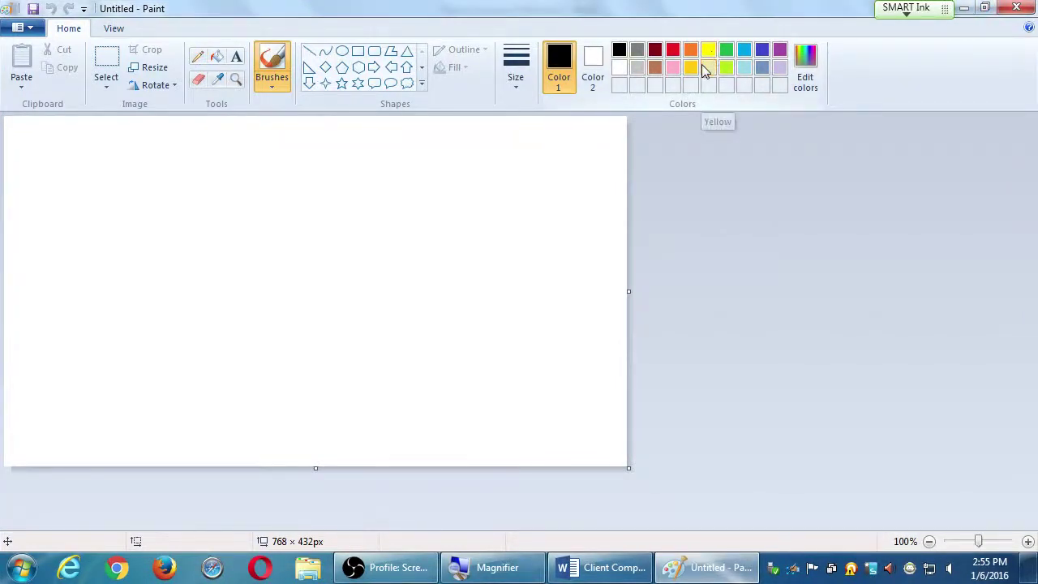
click(690, 67)
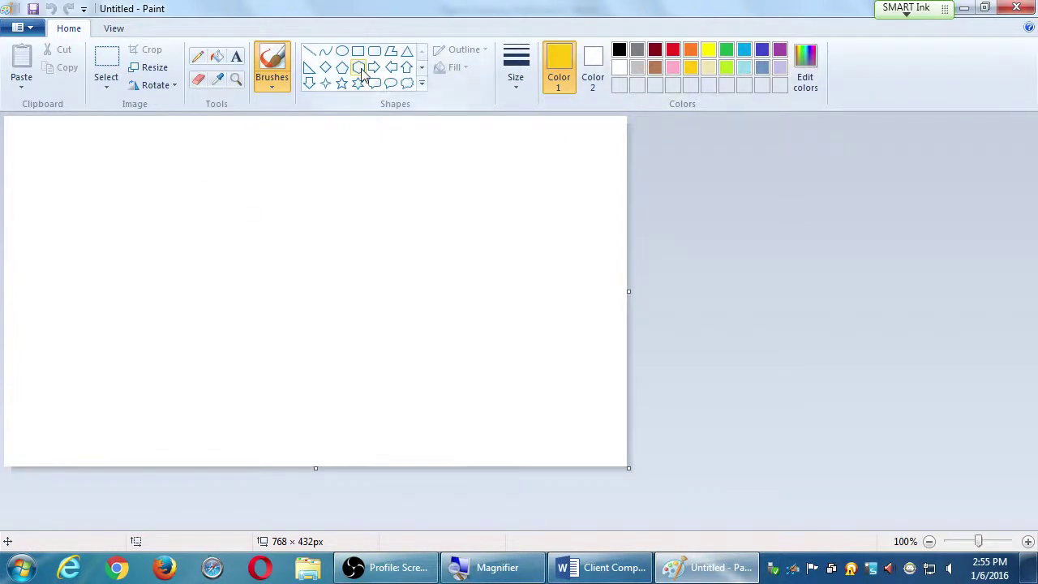
click(341, 50)
drag(56, 159, 395, 455)
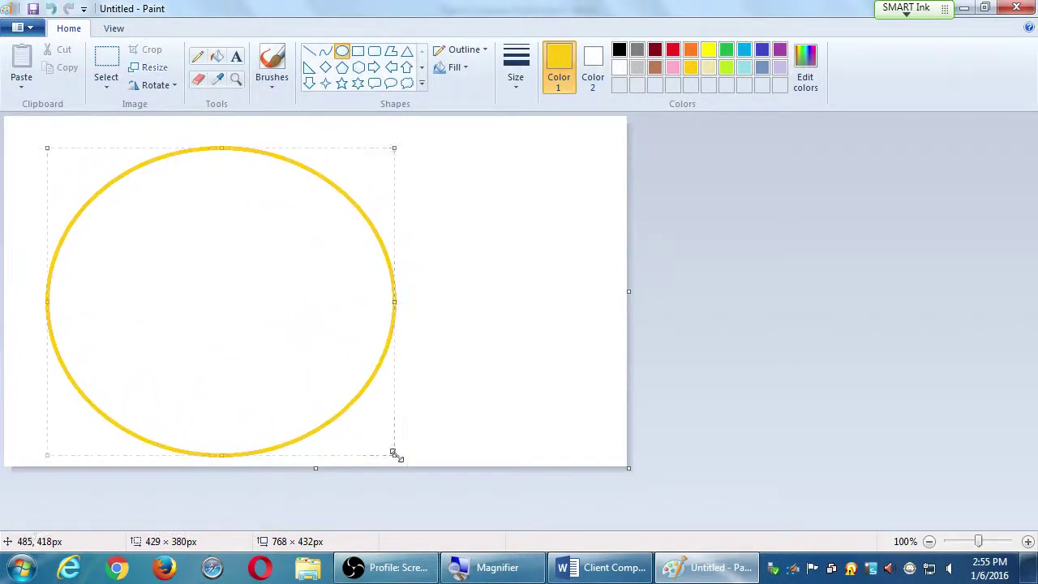
click(554, 421)
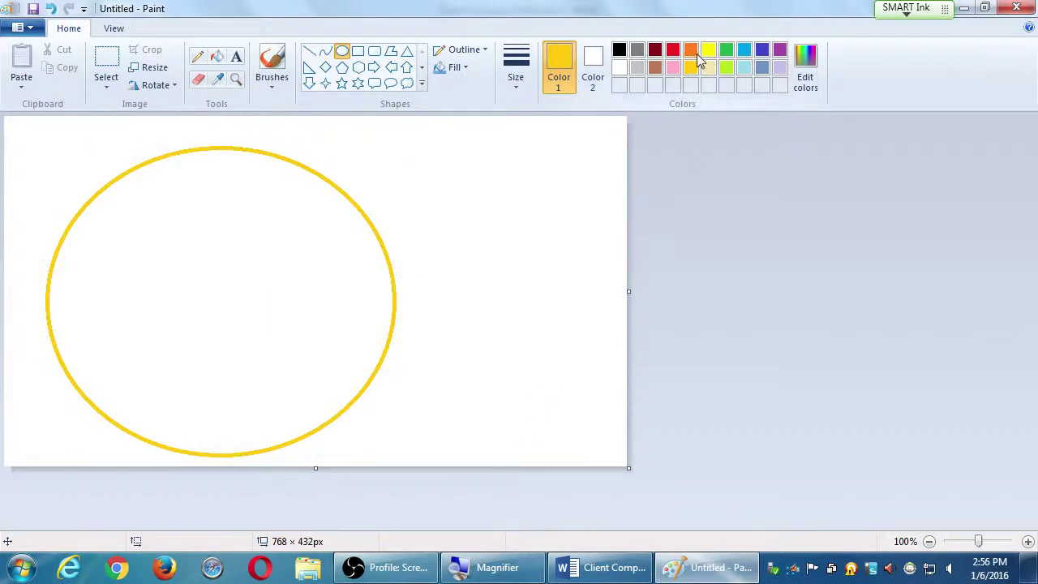
Step: Draw an orange oval inside the gold one, then a small dark-red oval inside that
click(689, 50)
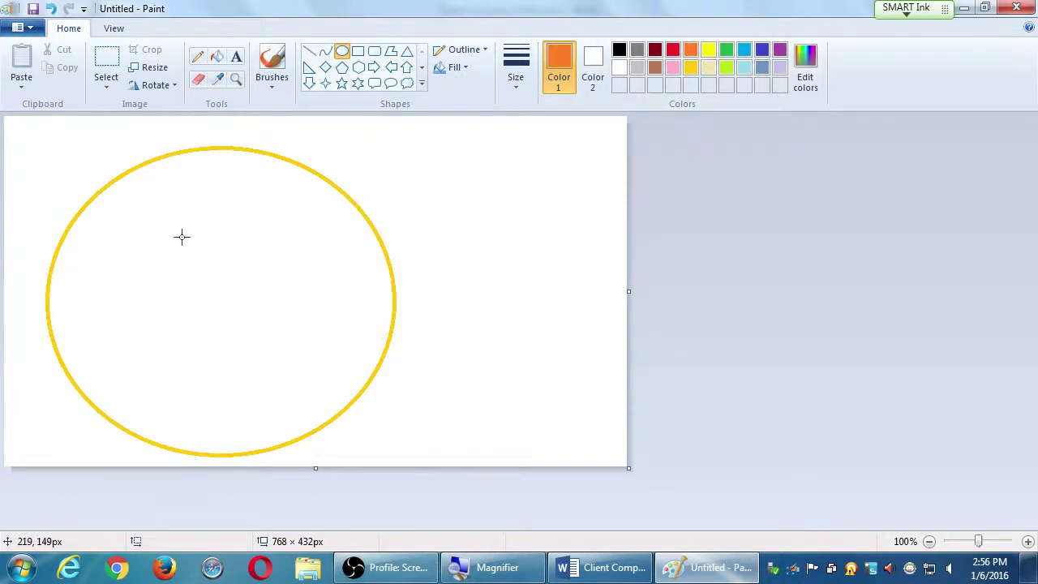
drag(120, 233, 308, 386)
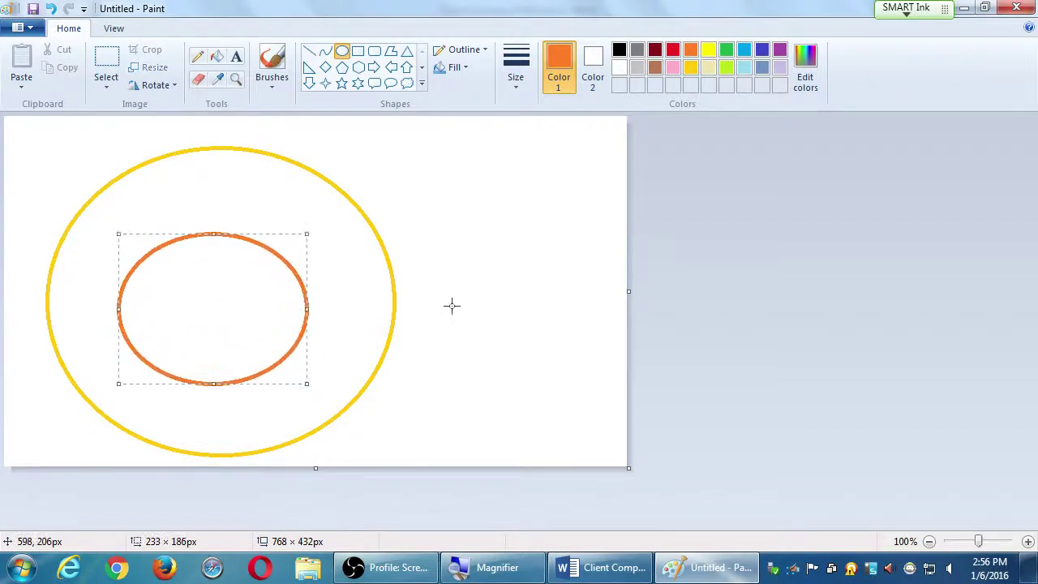
click(552, 181)
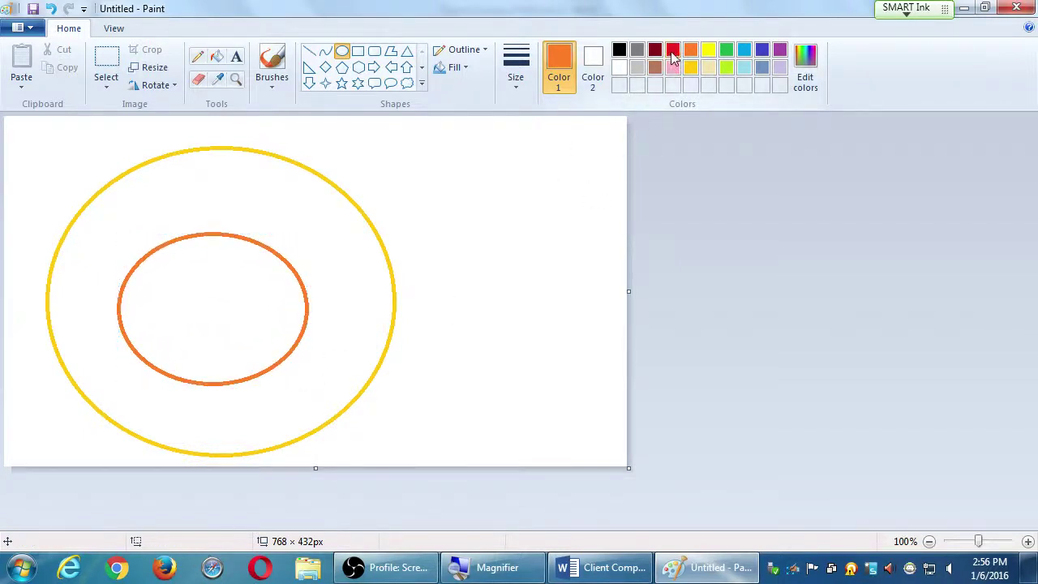
click(655, 51)
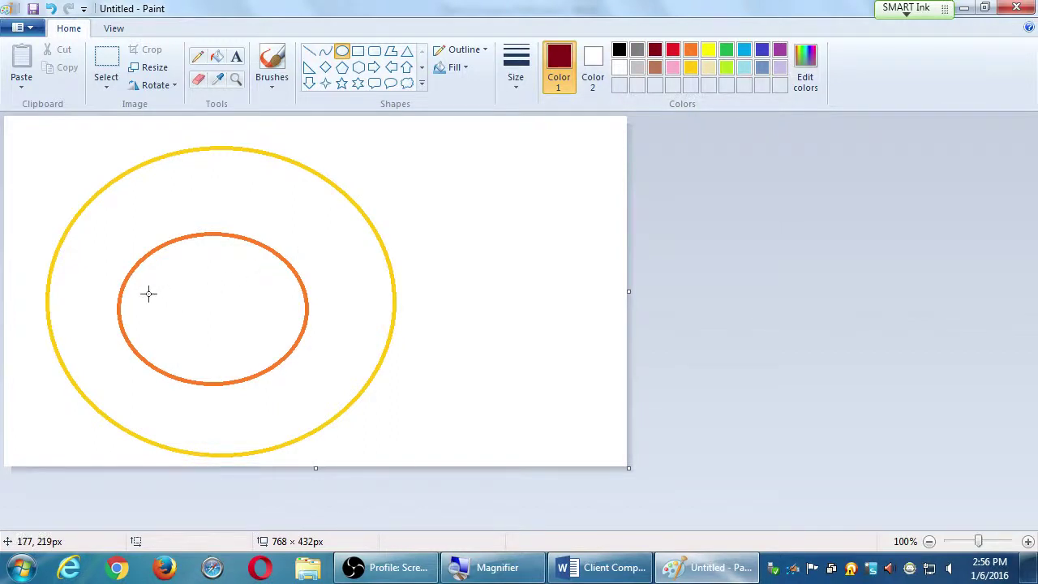
drag(144, 293, 190, 329)
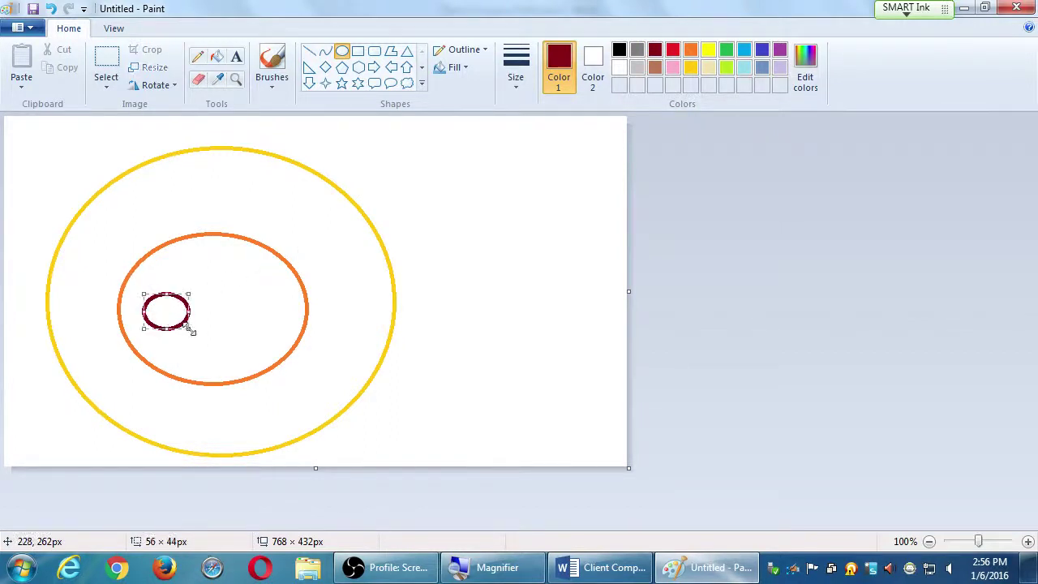
click(604, 156)
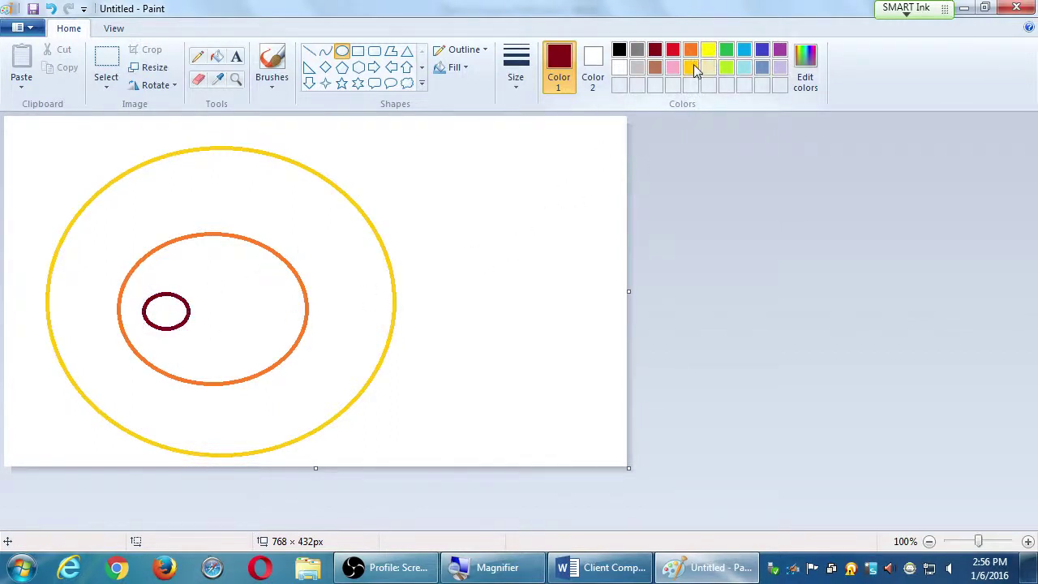
click(690, 68)
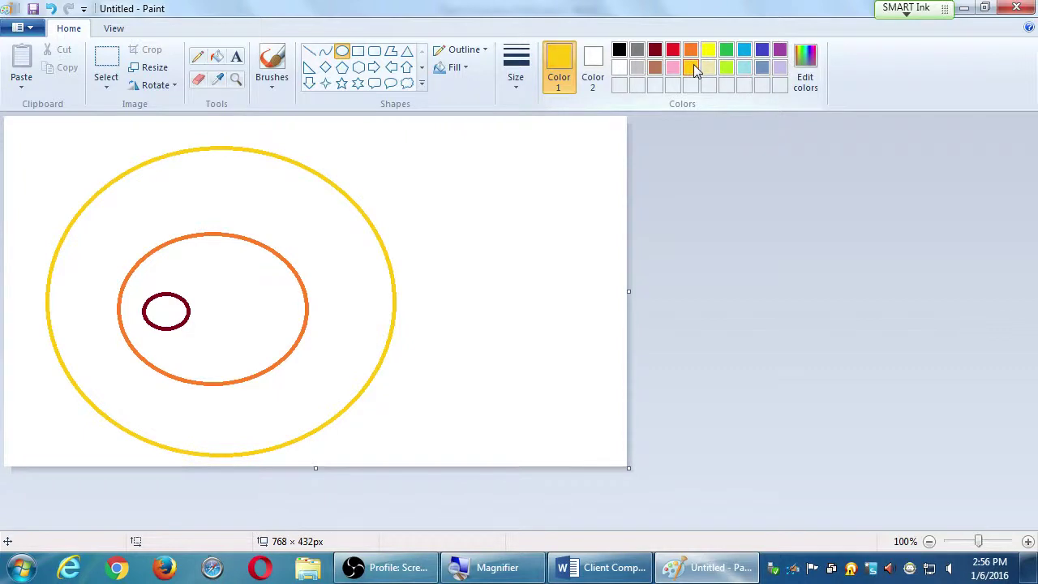
Step: Add the gold label 'What' beside the gold oval's upper right
click(236, 58)
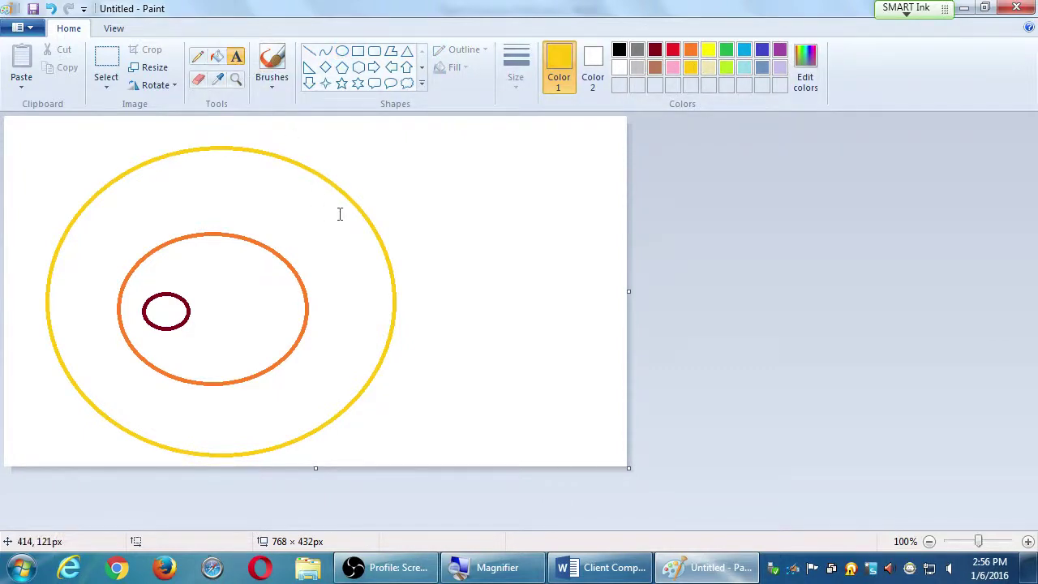
click(368, 210)
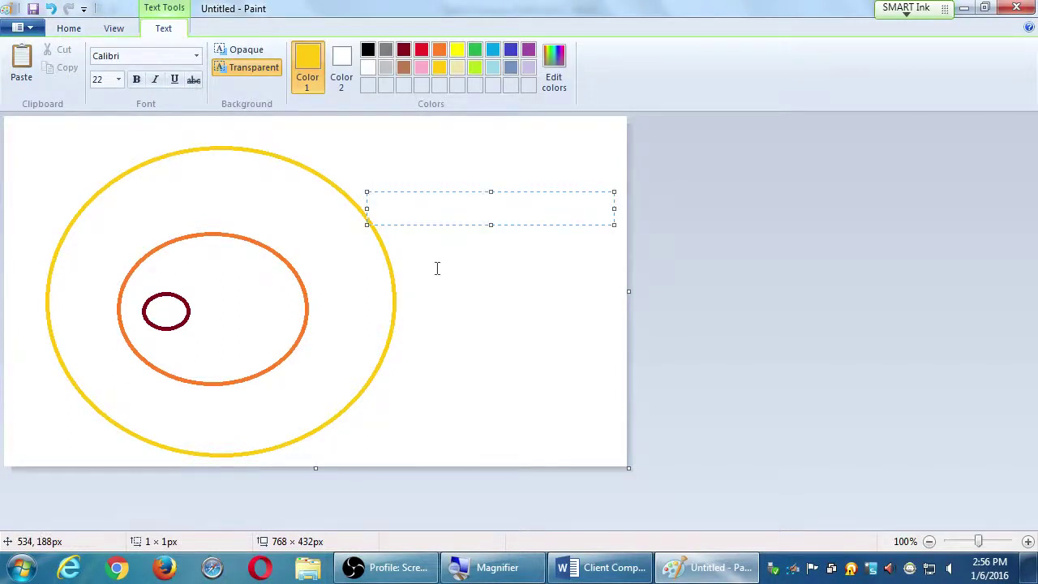
text(What)
click(448, 312)
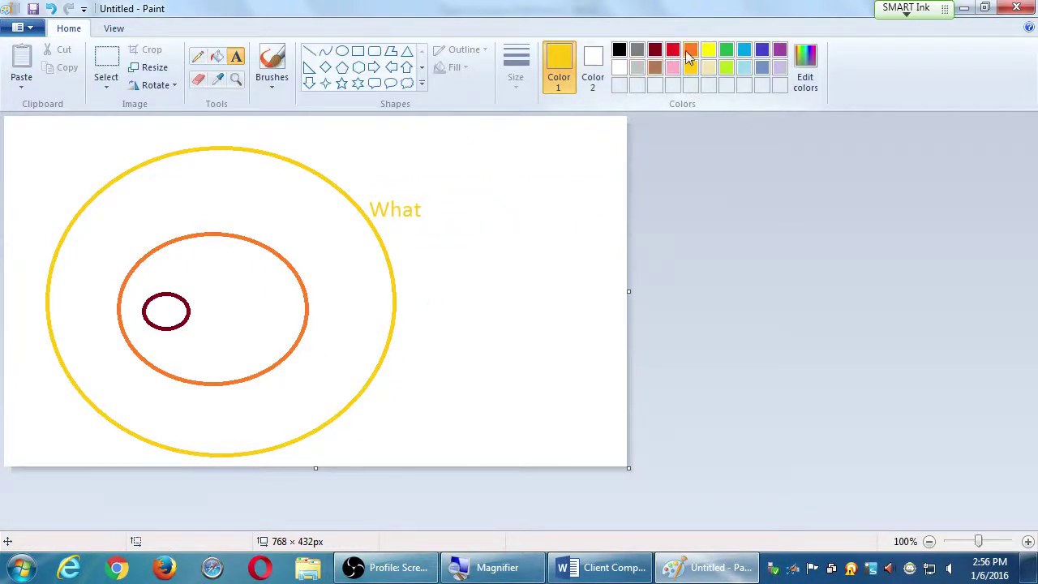
Step: Add the orange label 'How' inside the orange oval
click(690, 50)
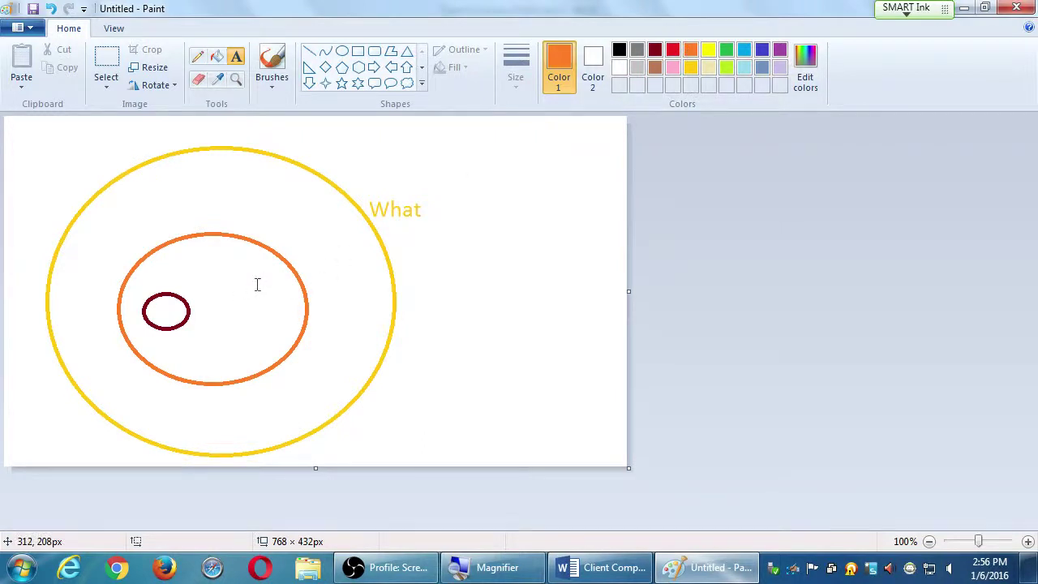
click(257, 284)
text(How)
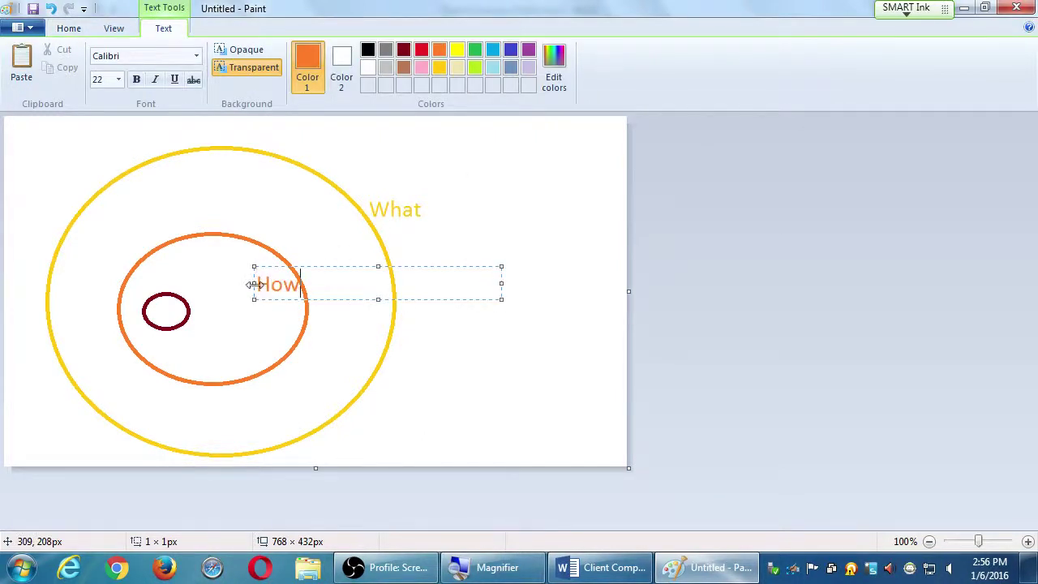
drag(273, 298, 268, 325)
click(592, 230)
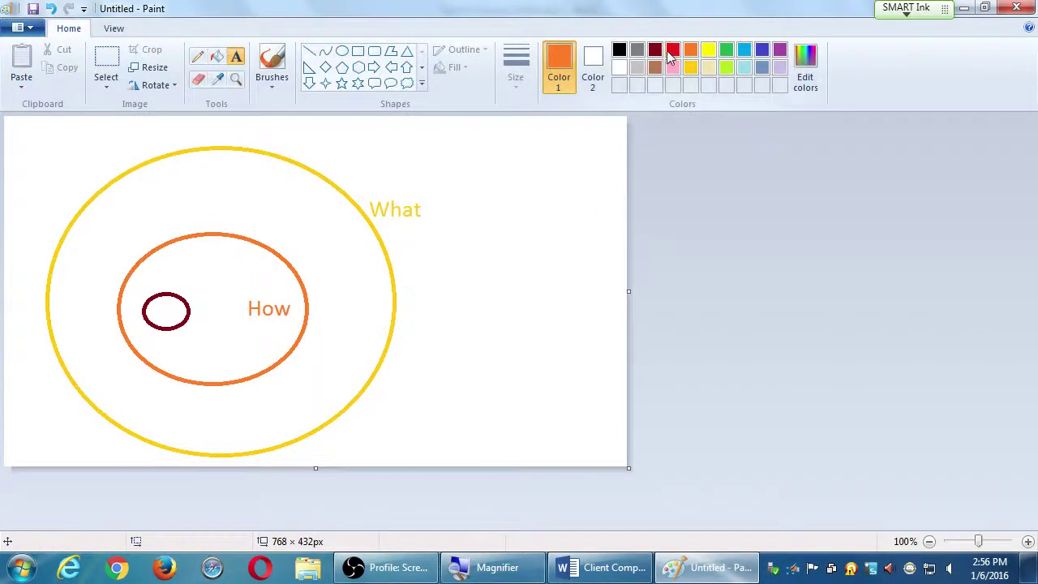
Step: Add the dark-red label 'Why' just above the small dark-red oval
click(654, 51)
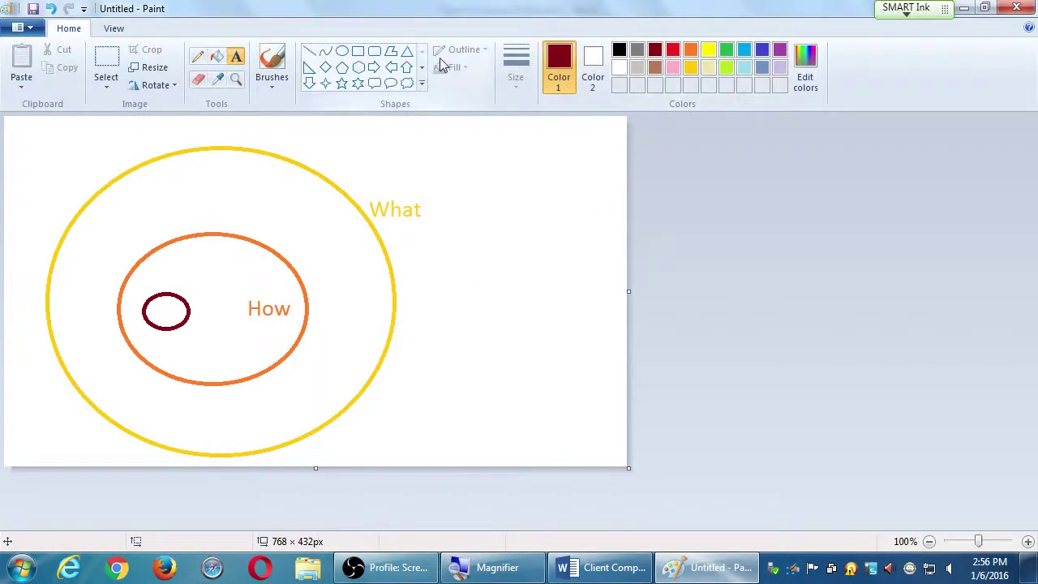
click(152, 292)
text(why)
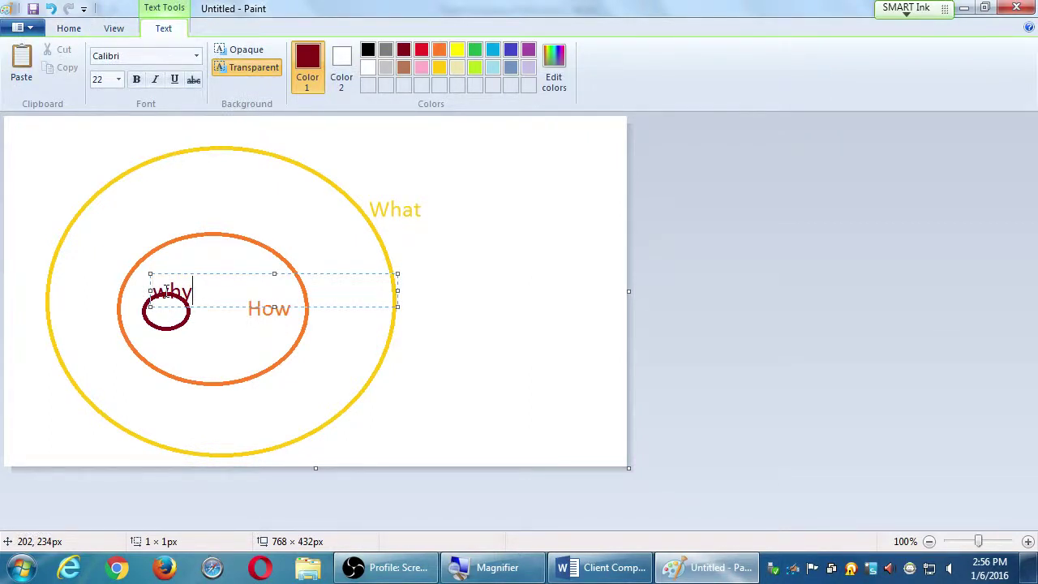
key(BackSpace)
key(BackSpace)
key(BackSpace)
text(Why)
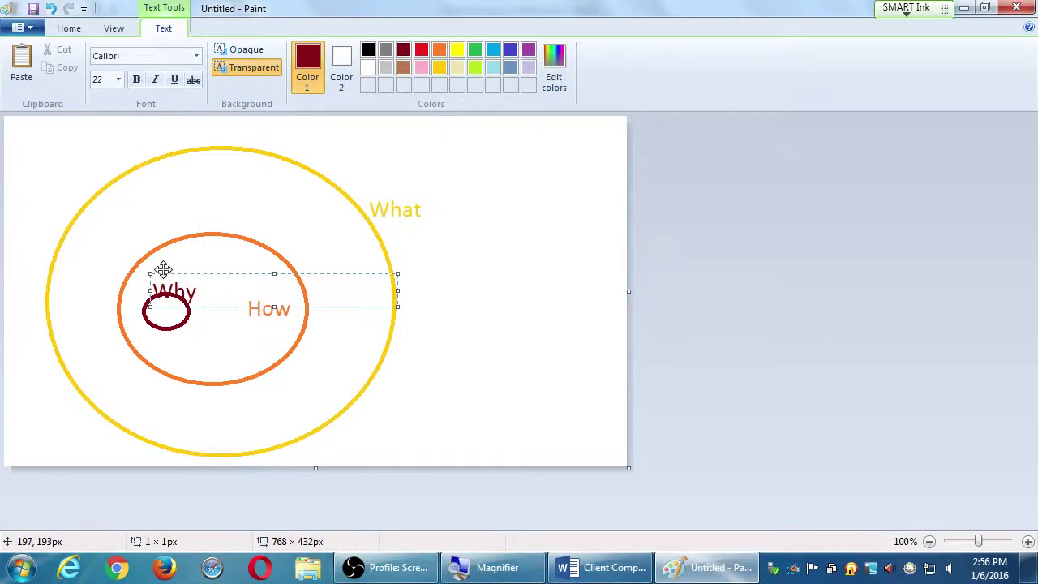
drag(164, 273, 152, 265)
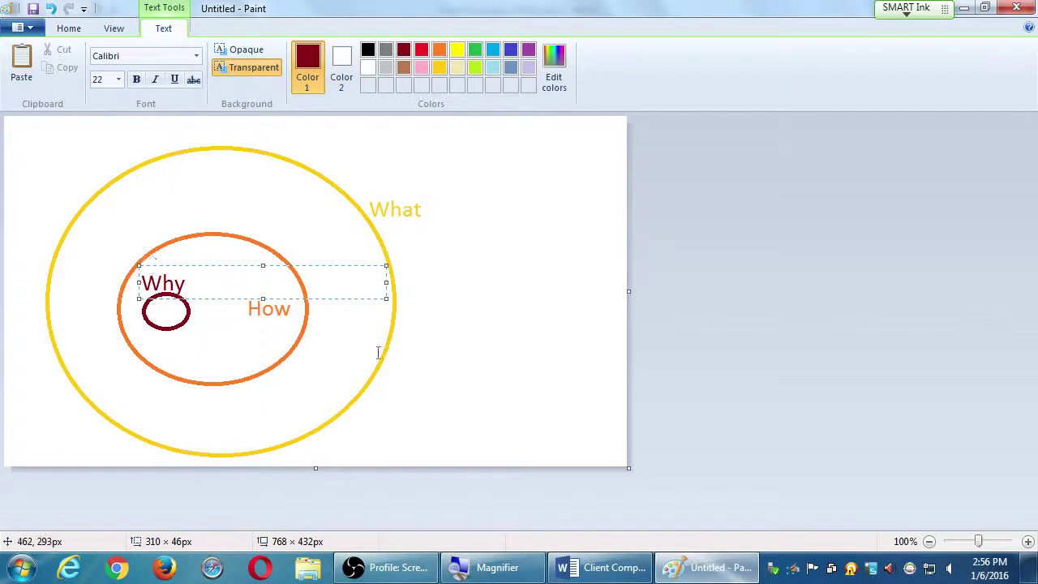
click(546, 395)
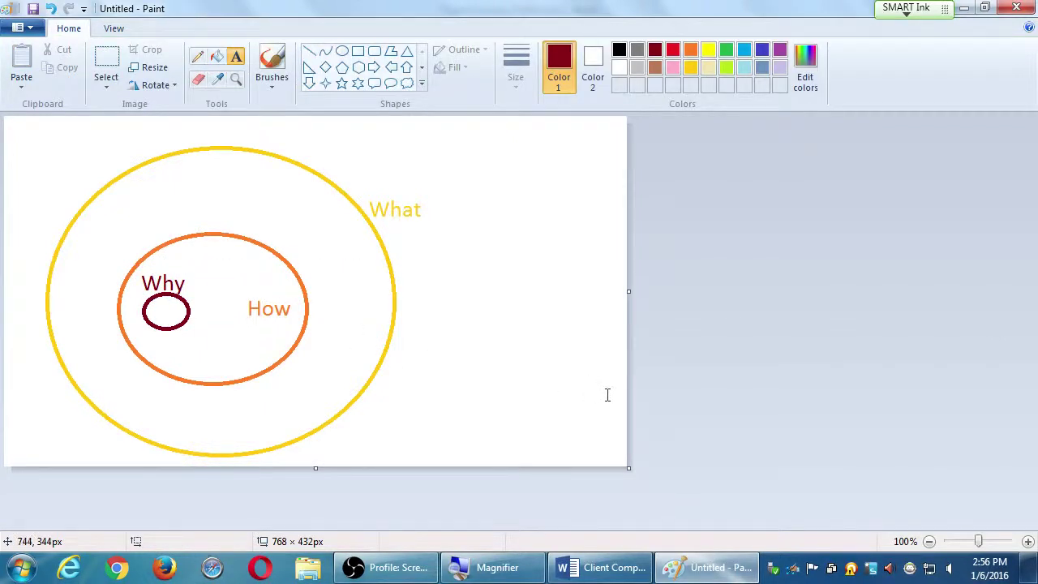
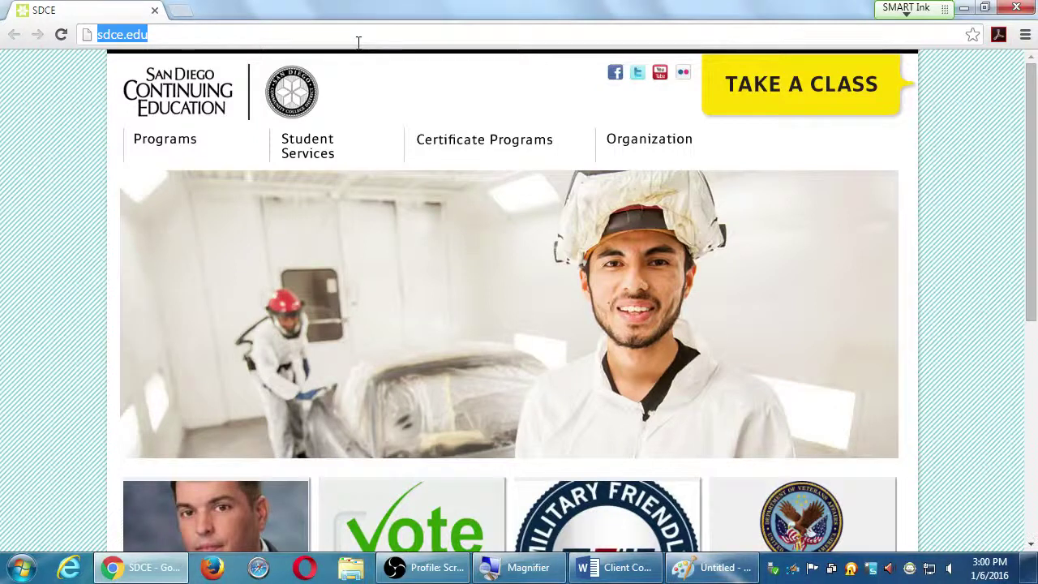
Step: Replace the address bar text with 'simon sinek' and run the Google search
key(BackSpace)
key(BackSpace)
key(BackSpace)
key(BackSpace)
key(BackSpace)
key(BackSpace)
key(BackSpace)
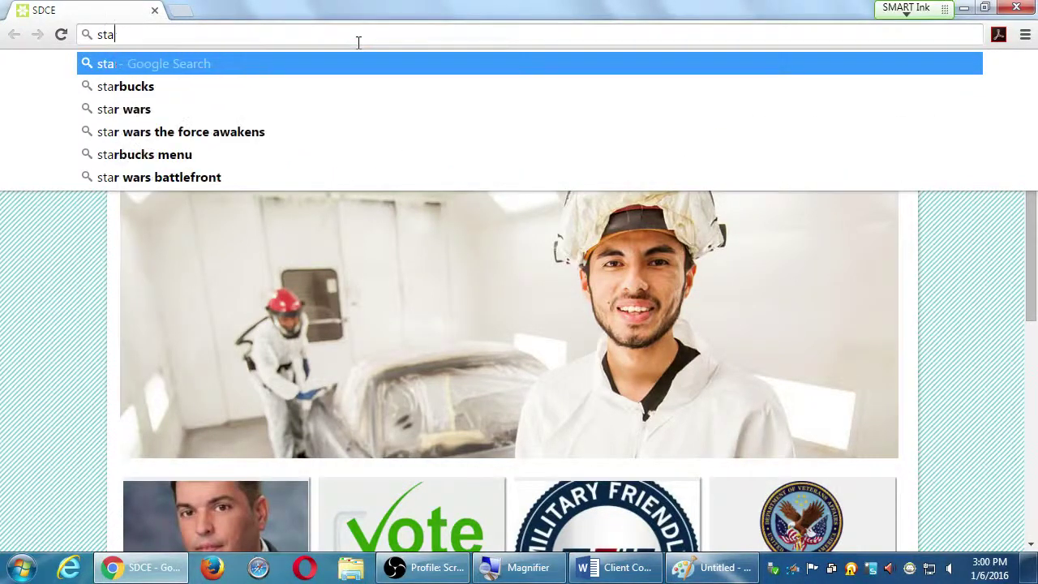
text(simon sinek)
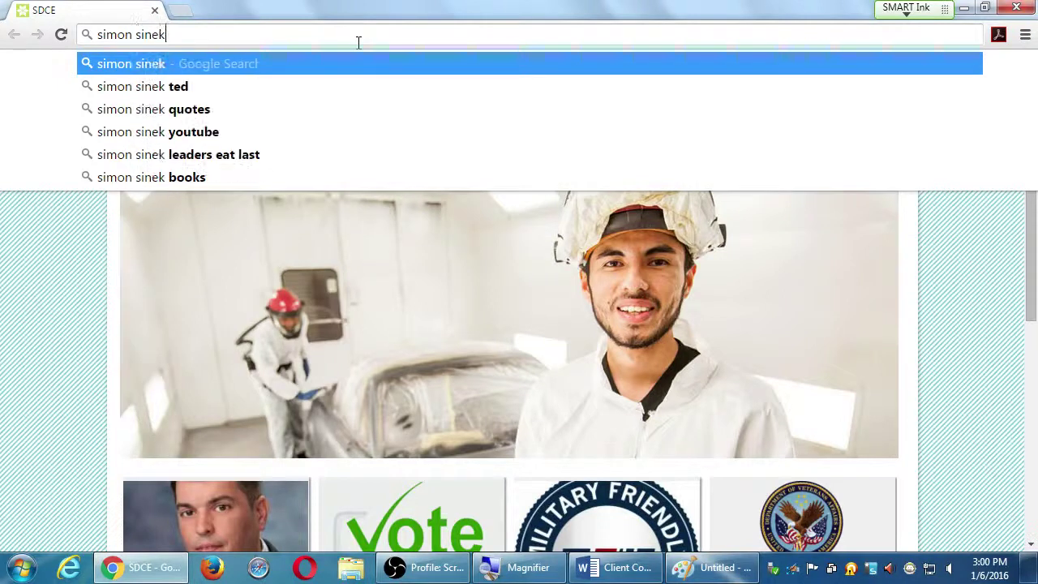
key(Return)
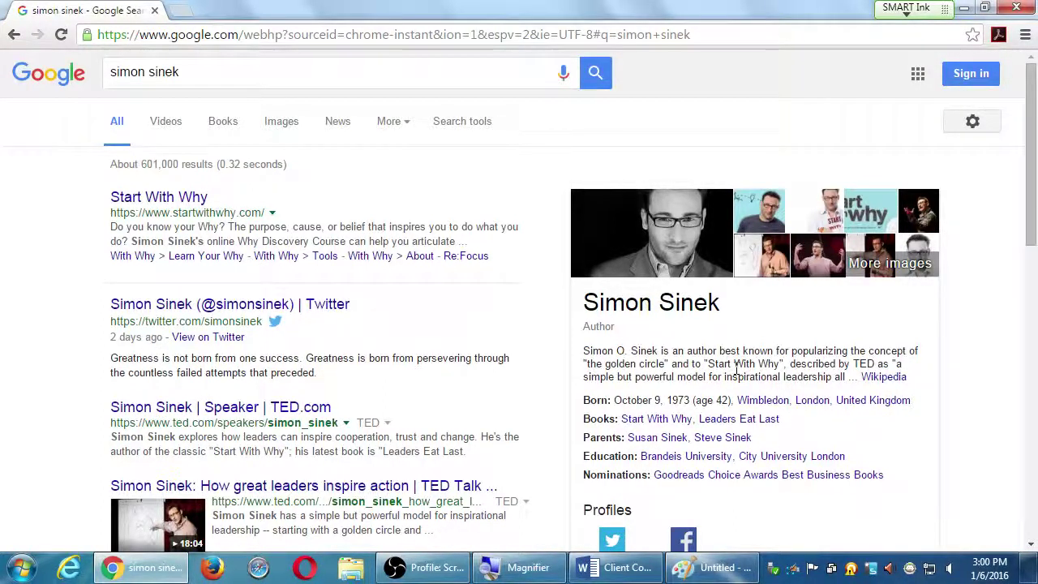
click(882, 377)
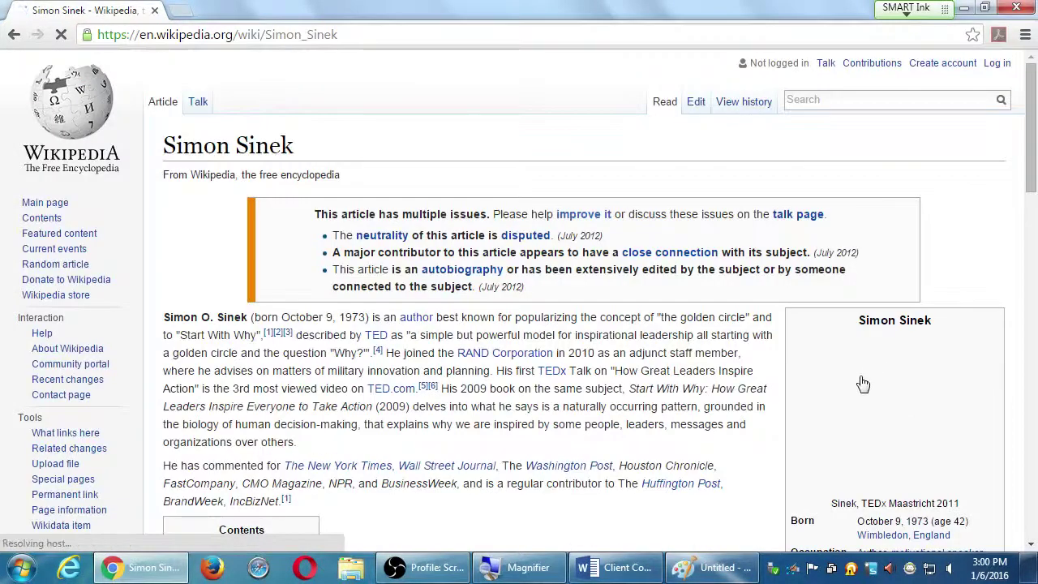
key(alt+Left)
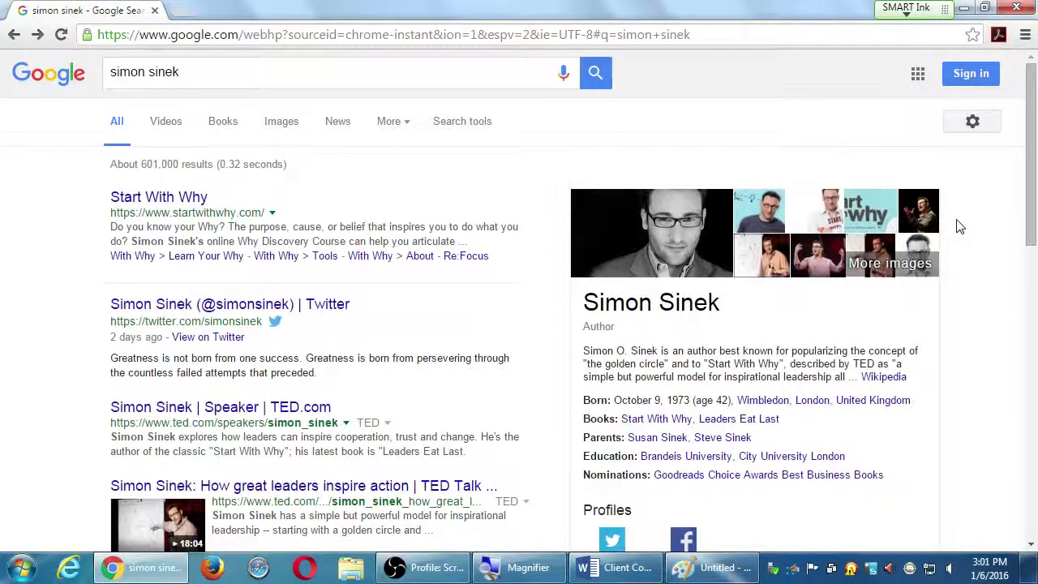
Step: Save the Paint golden-circle drawing as golden-circles.png and switch back to the Word profile
click(966, 9)
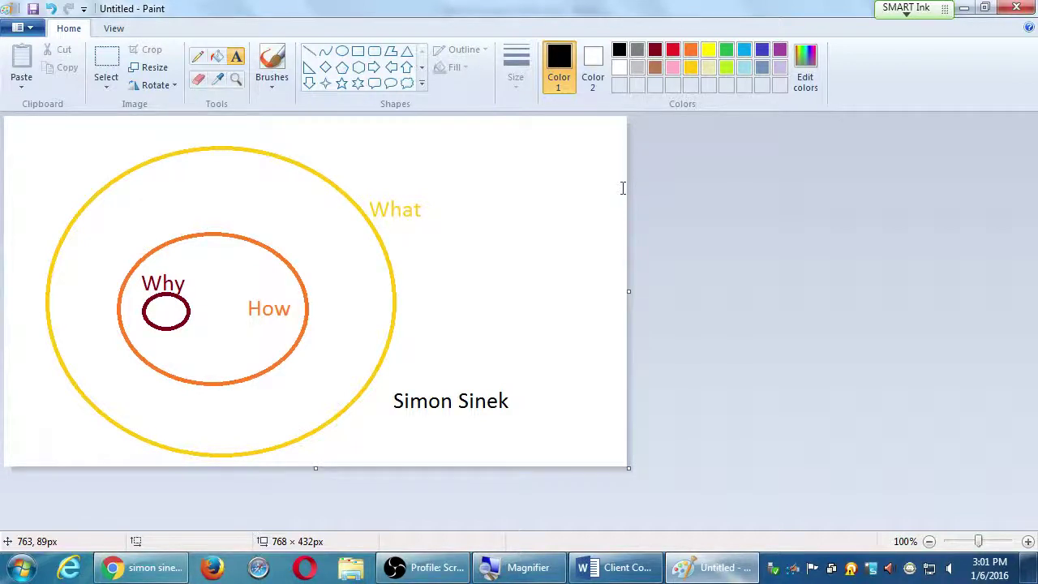
key(ctrl+s)
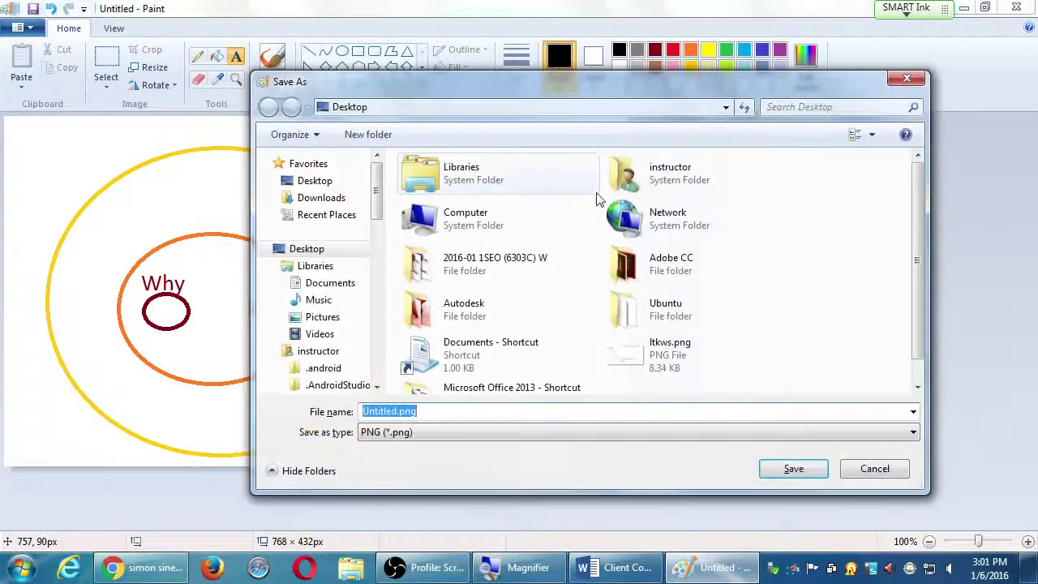
text(golden-s)
text(ircles)
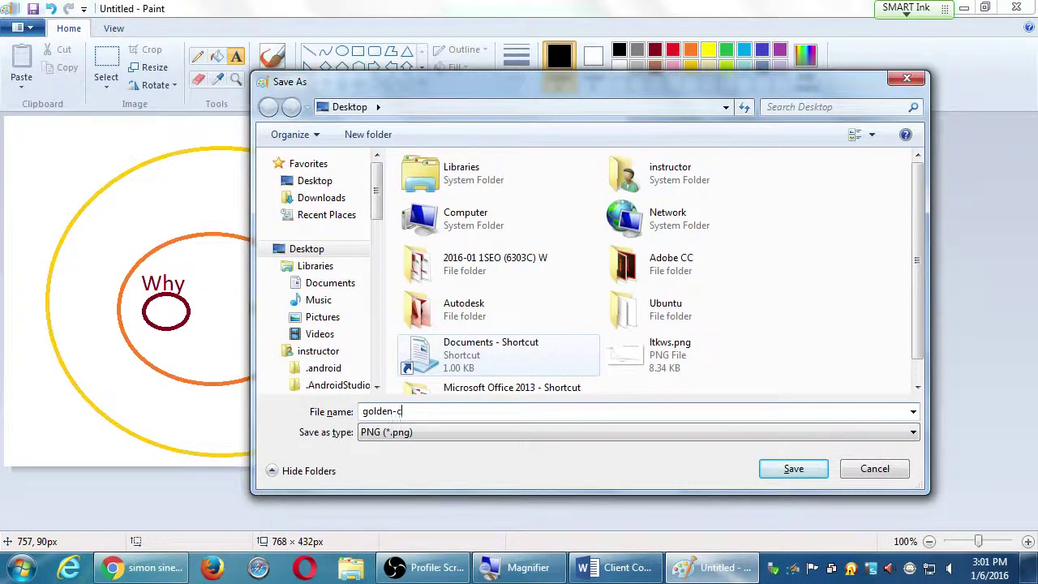
key(Return)
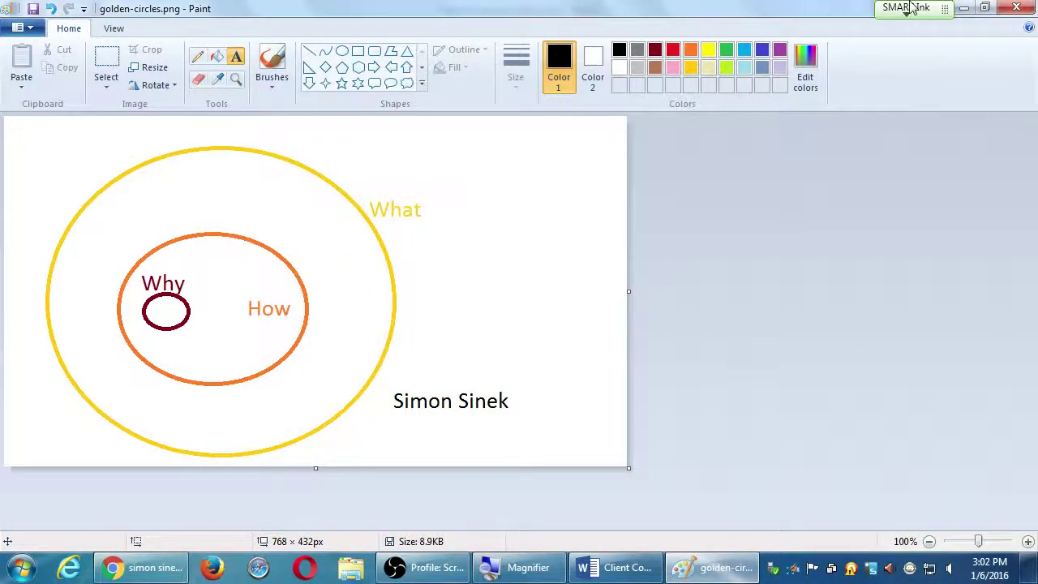
key(alt+Tab)
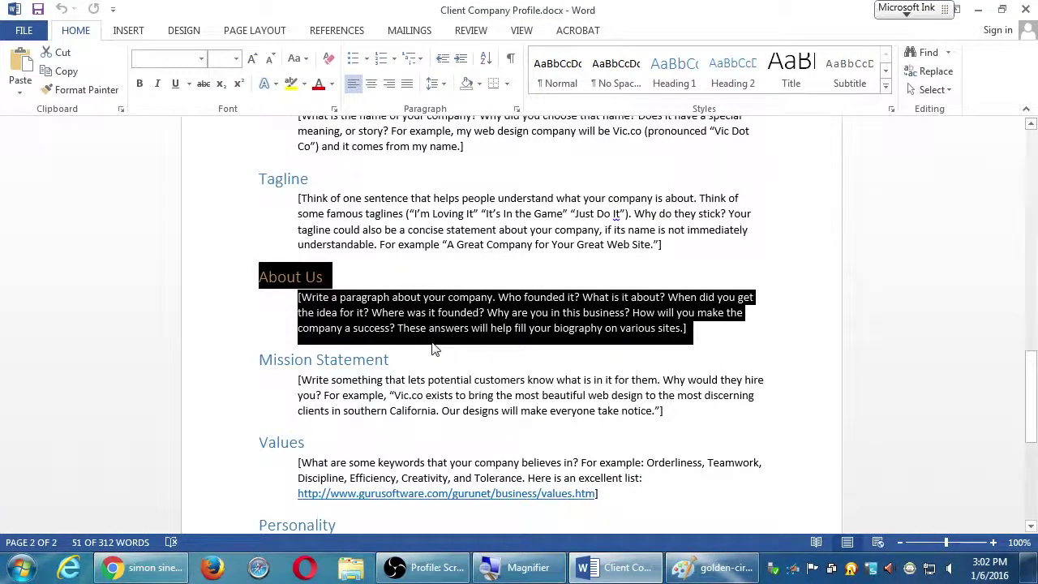
Step: Read the About Us and Mission Statement sections, then bring Chrome's Simon Sinek results back
click(433, 347)
scroll(422, 342, down, 1)
triple_click(292, 355)
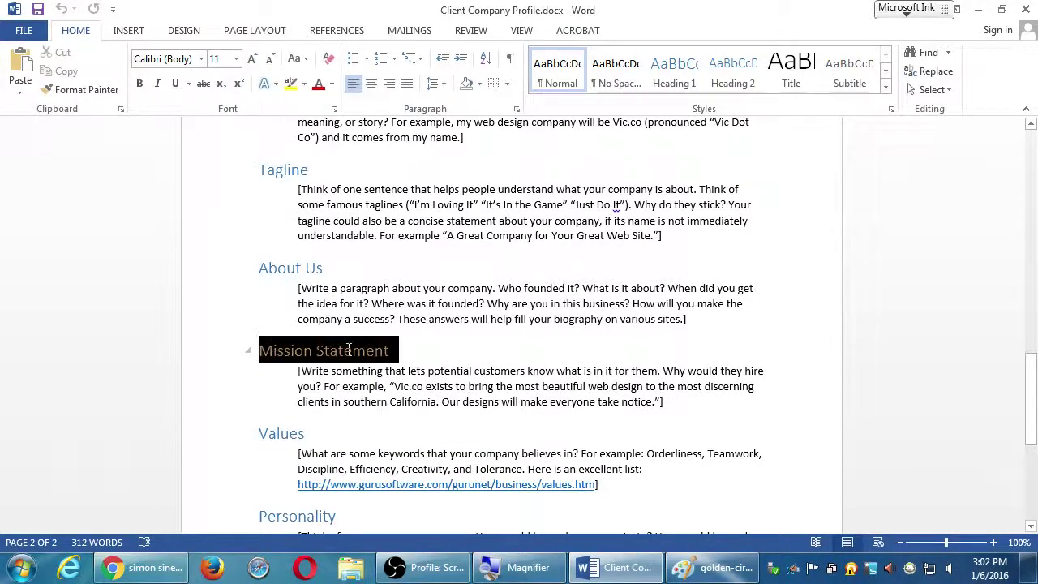
click(523, 389)
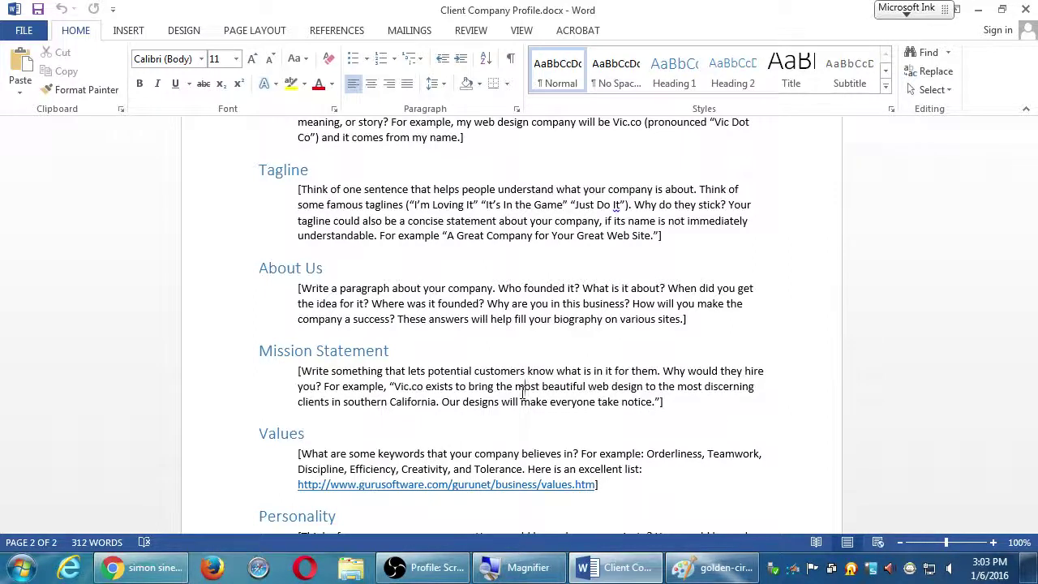
click(679, 400)
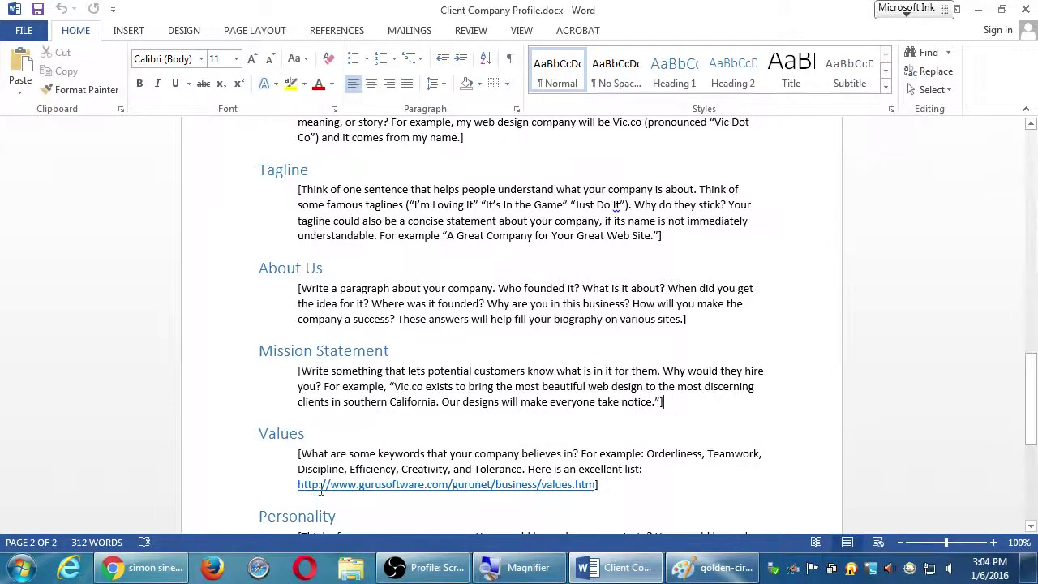
click(142, 572)
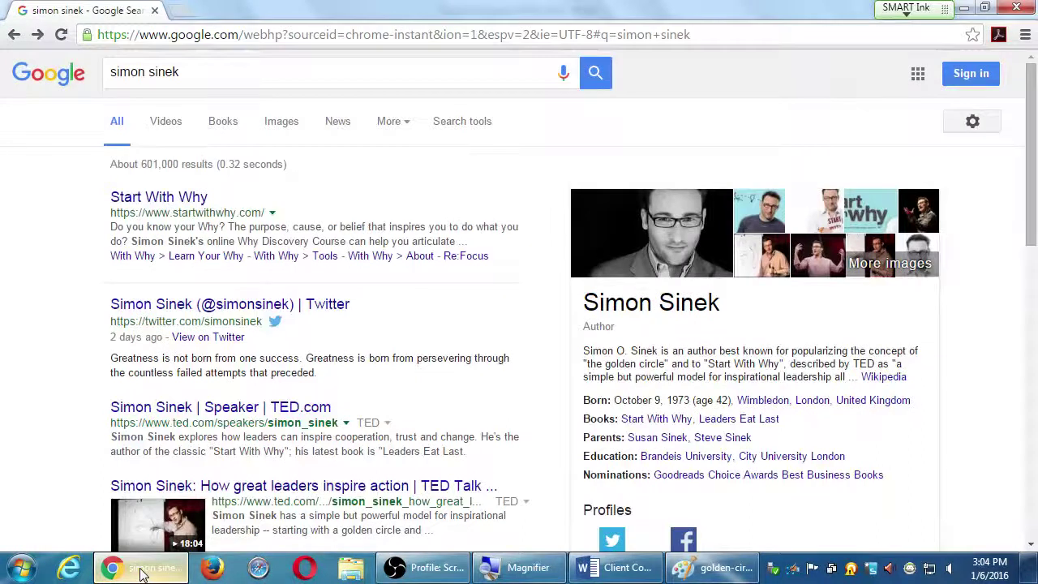
Step: Go to sdce.edu, scroll to the footer and magnify its Mission blurb
key(ctrl+l)
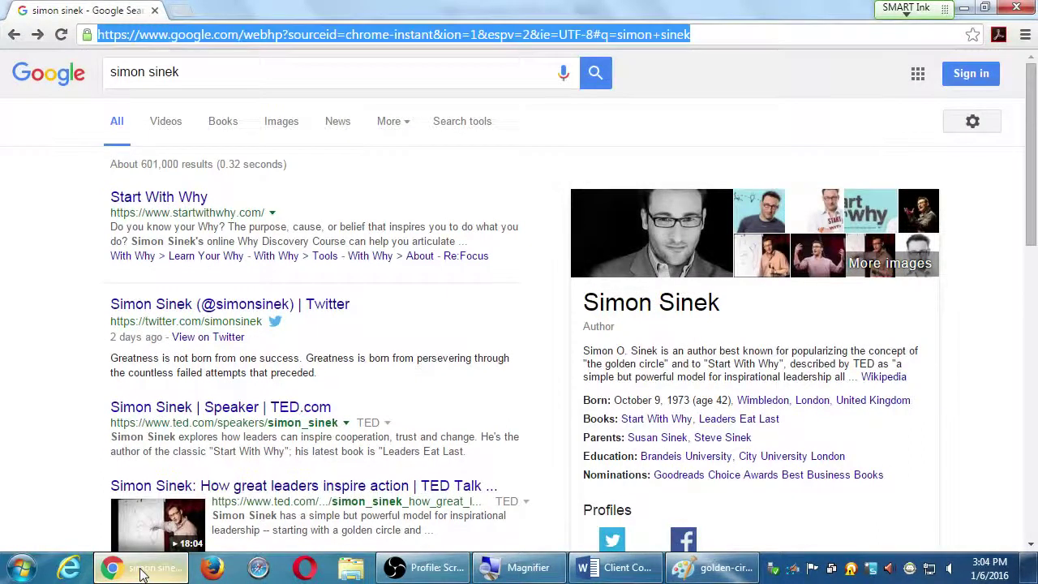
text(sdce)
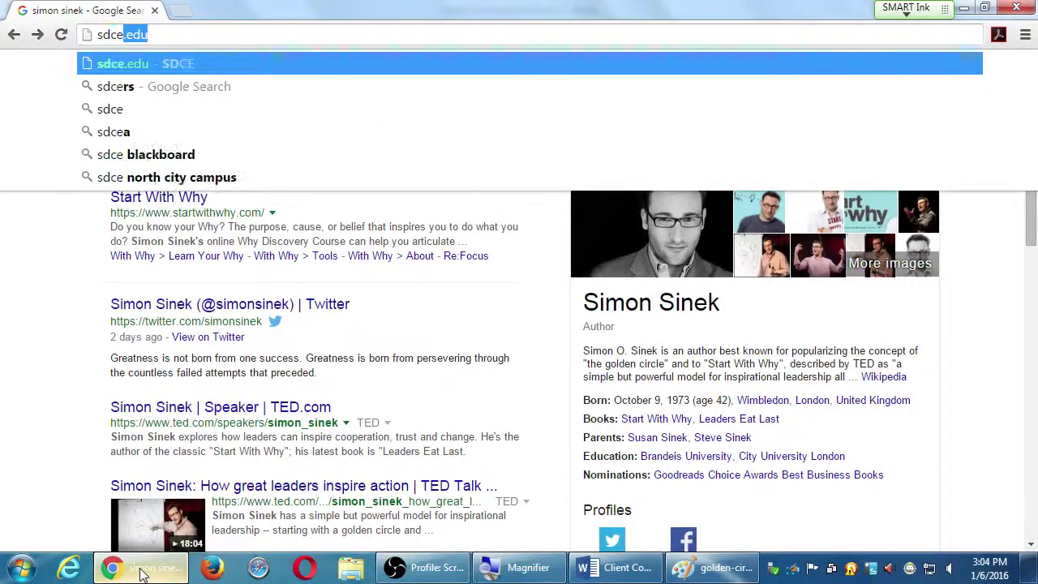
key(Return)
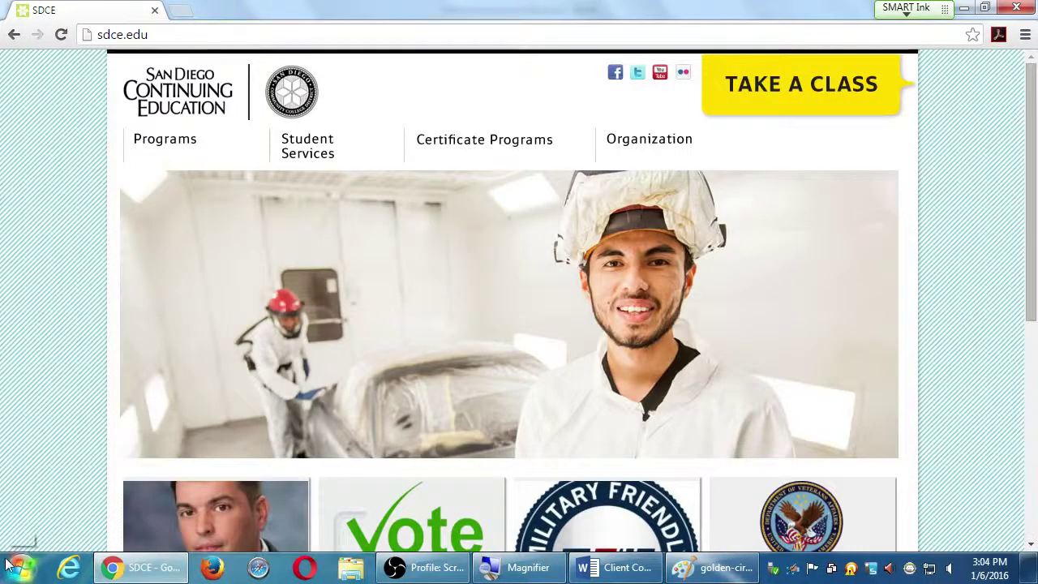
scroll(24, 256, down, 3)
scroll(24, 256, down, 2)
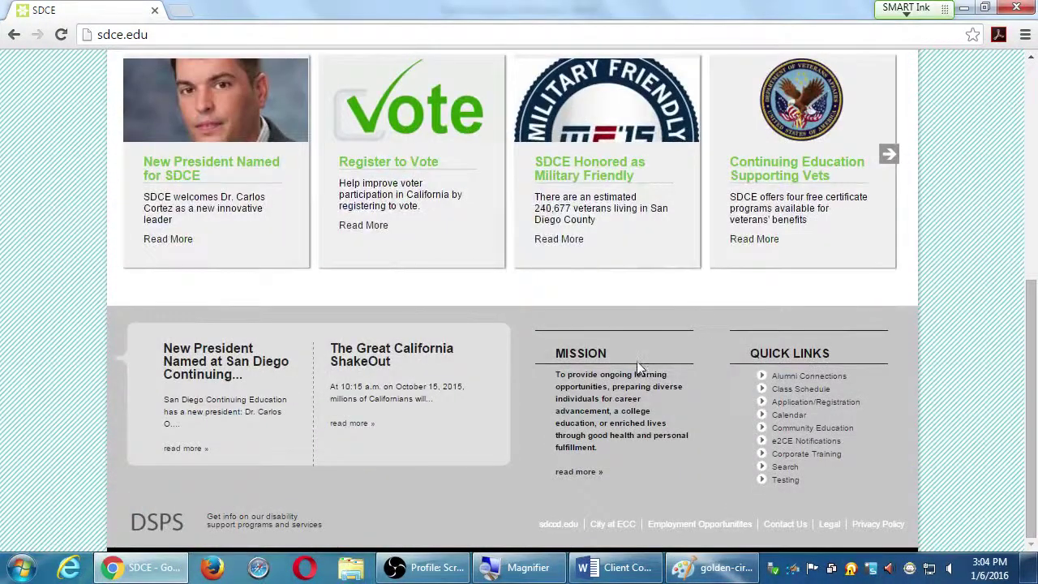
key(super+plus)
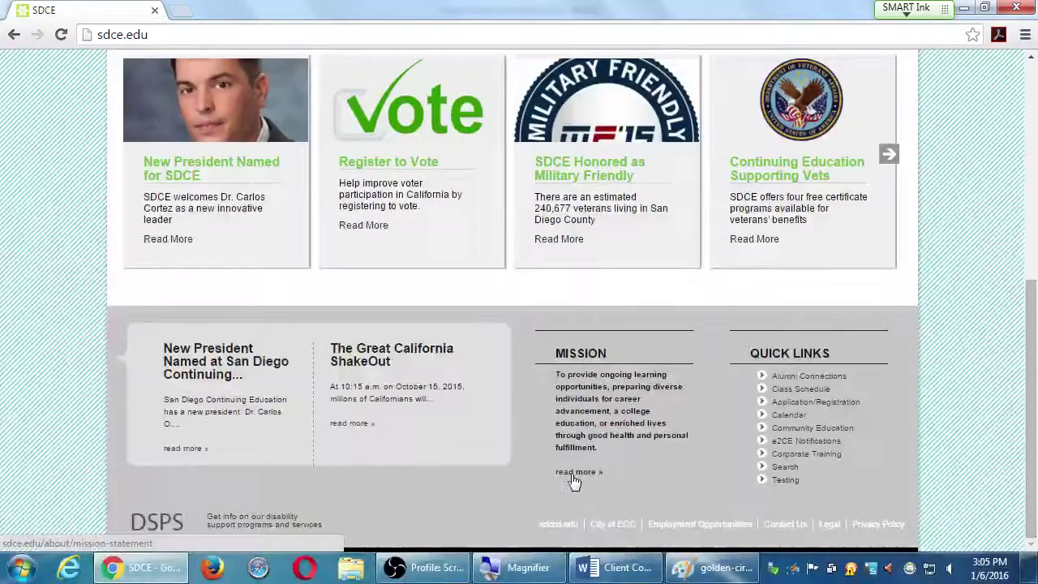
Step: Open SDCE's full Mission Statement page, scroll through it and highlight the basic skills bullet
click(491, 541)
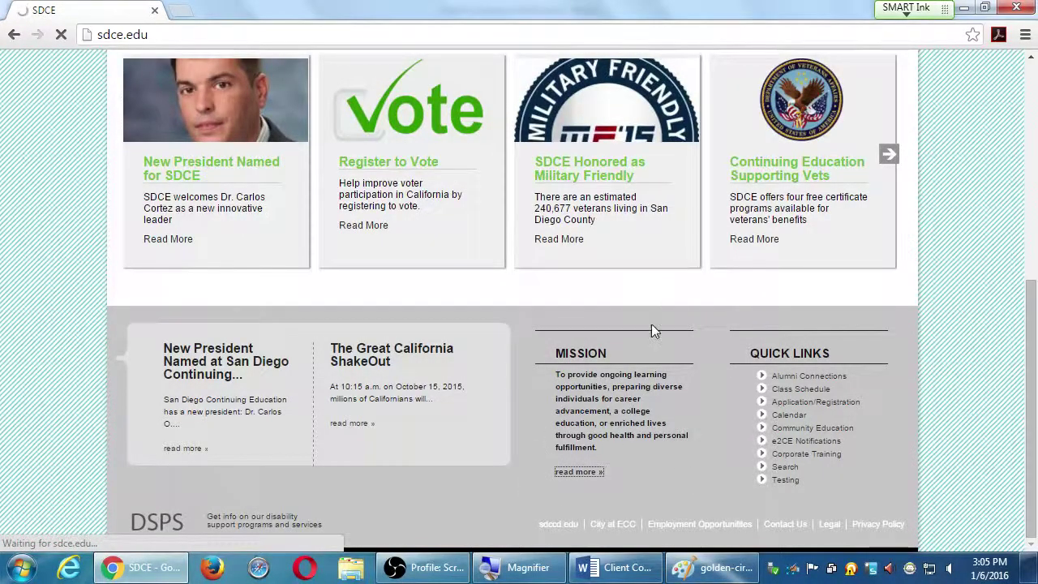
scroll(675, 273, down, 4)
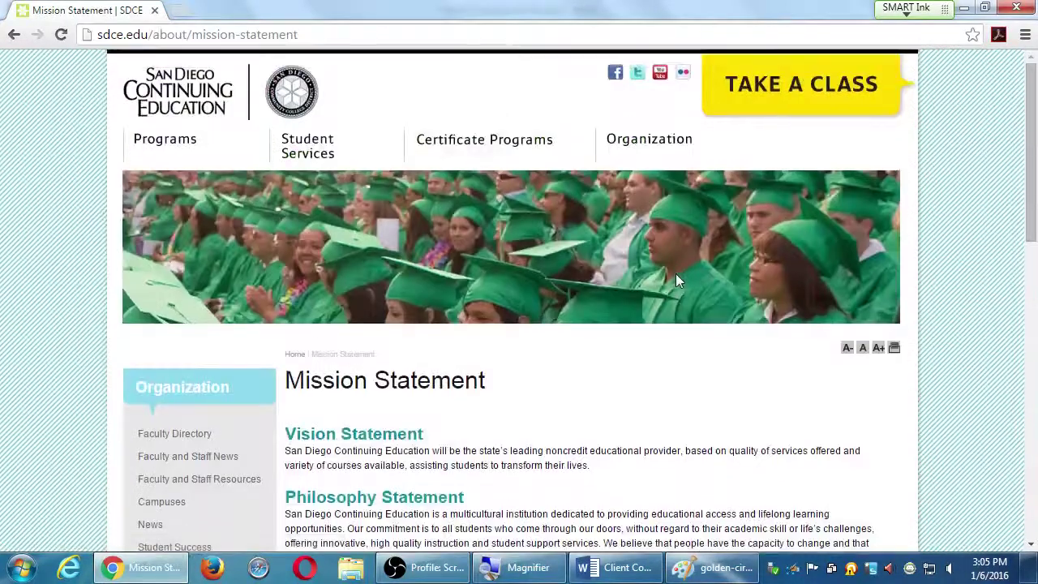
scroll(624, 258, down, 1)
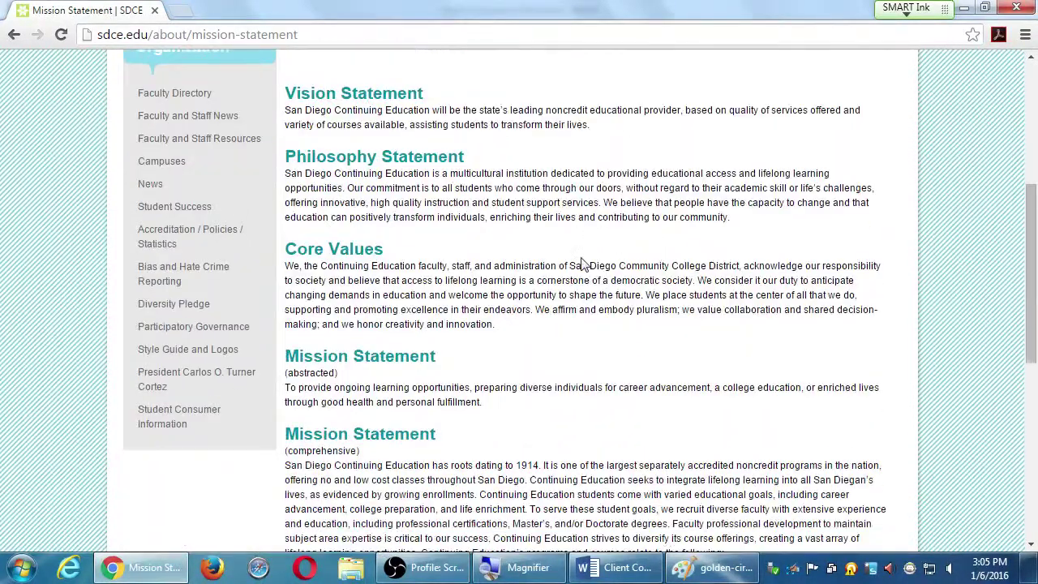
scroll(575, 259, down, 2)
scroll(575, 259, down, 1)
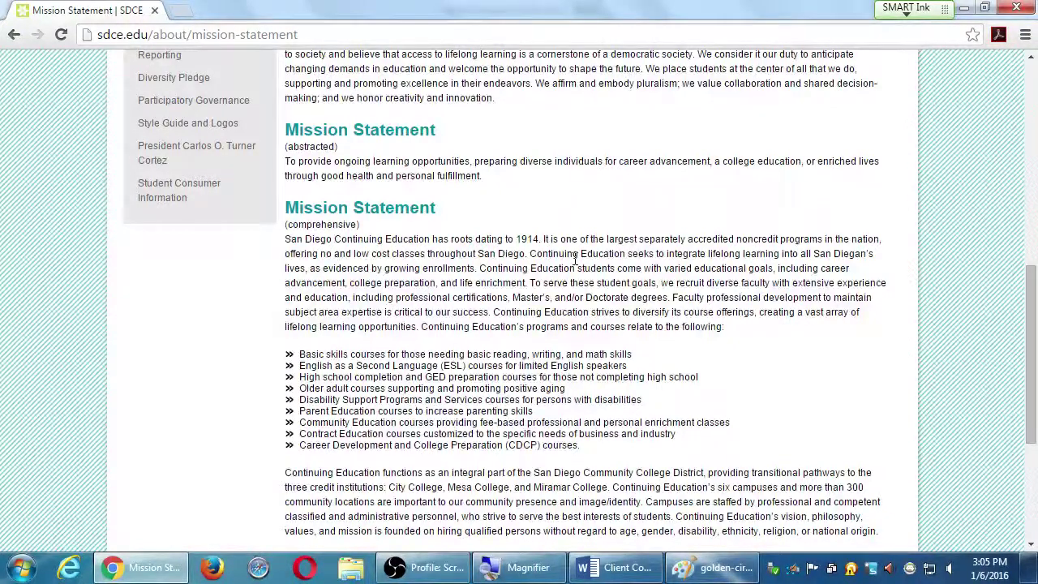
scroll(575, 258, down, 3)
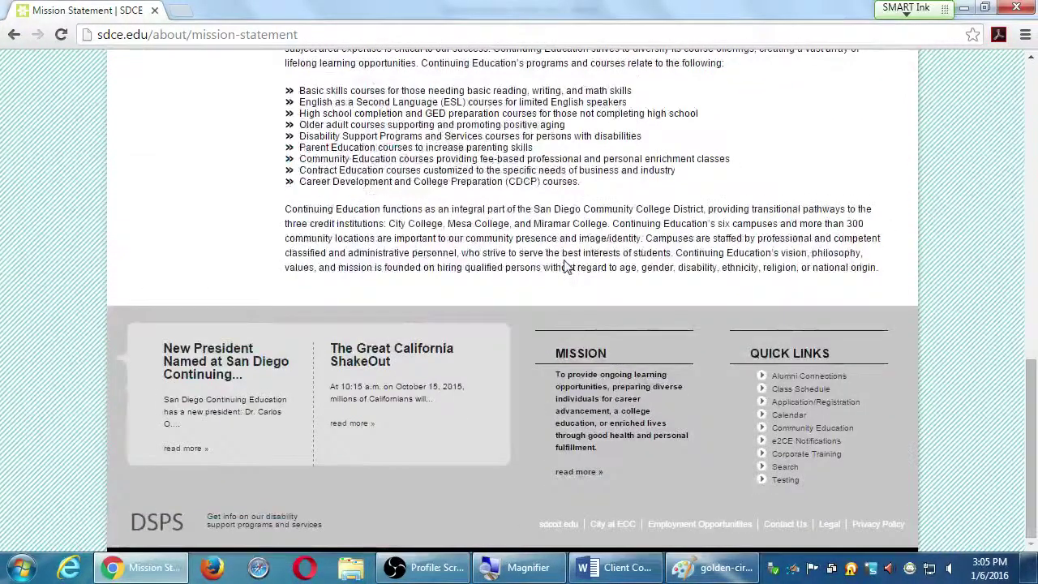
scroll(565, 259, up, 3)
scroll(567, 259, up, 6)
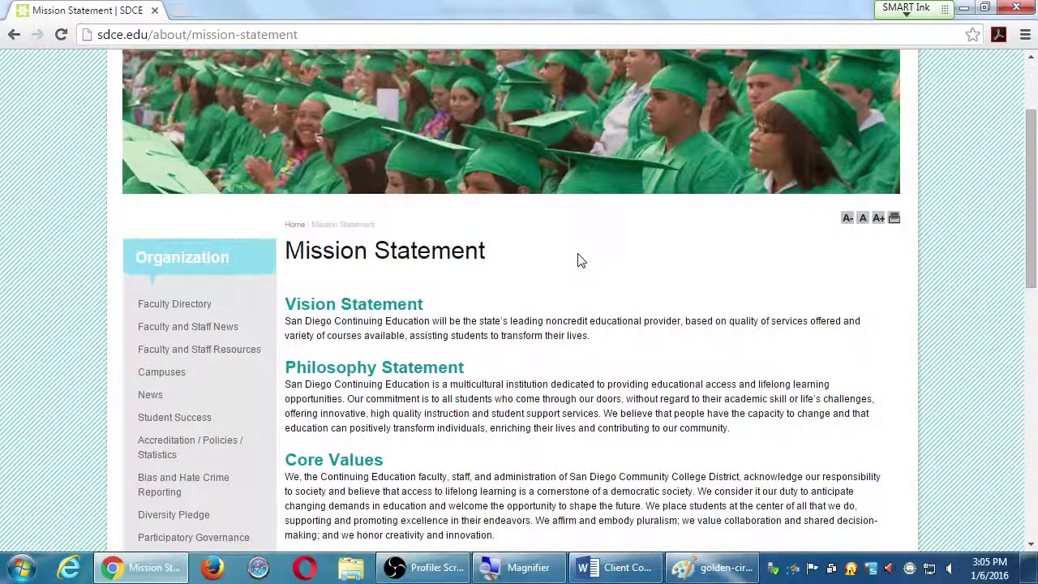
scroll(580, 260, down, 6)
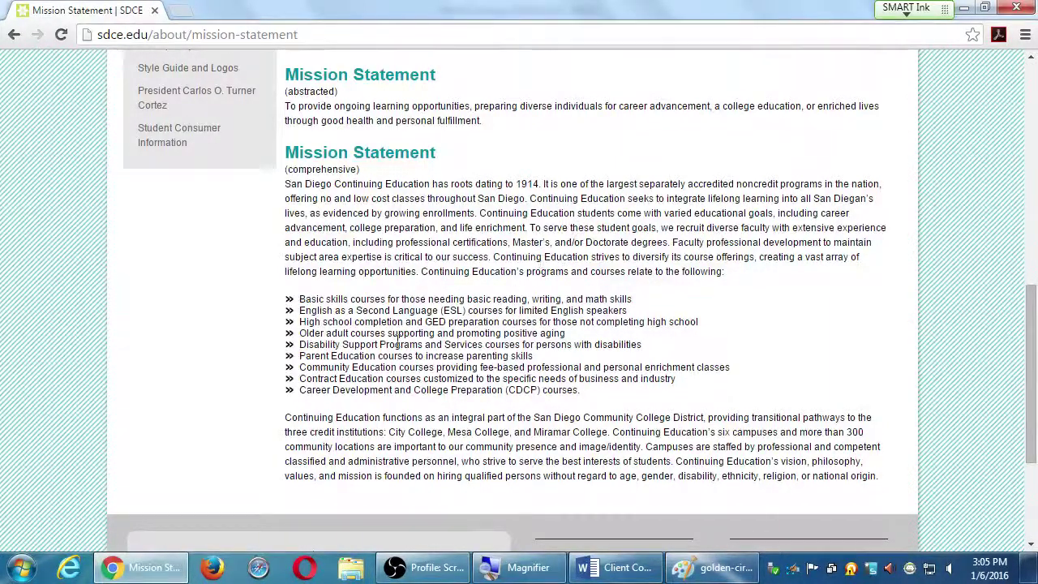
drag(310, 300, 435, 294)
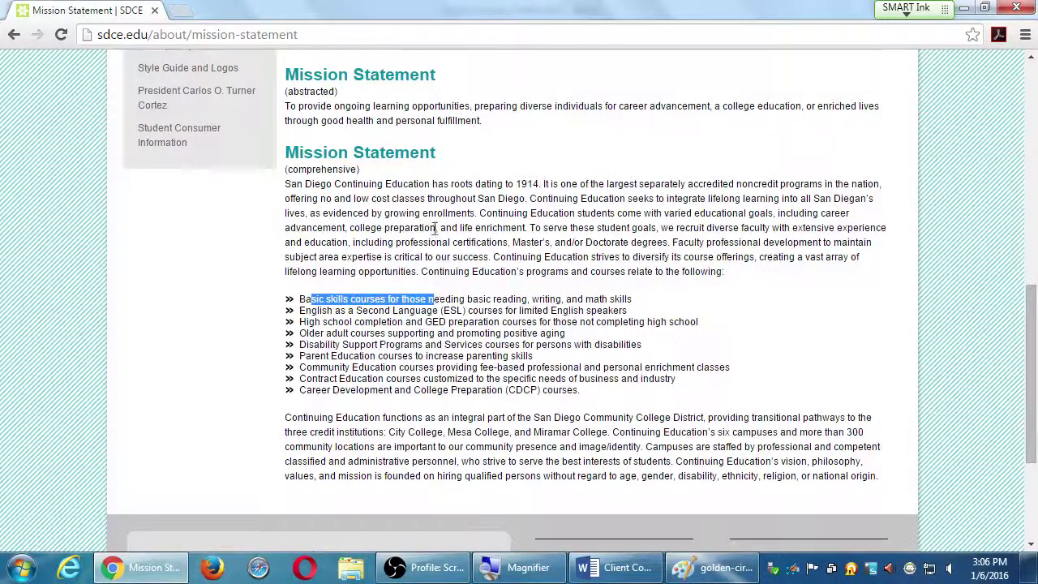
Step: Switch back to Client Company Profile.docx and scroll to the Mission Statement and Values sections
key(alt+Tab)
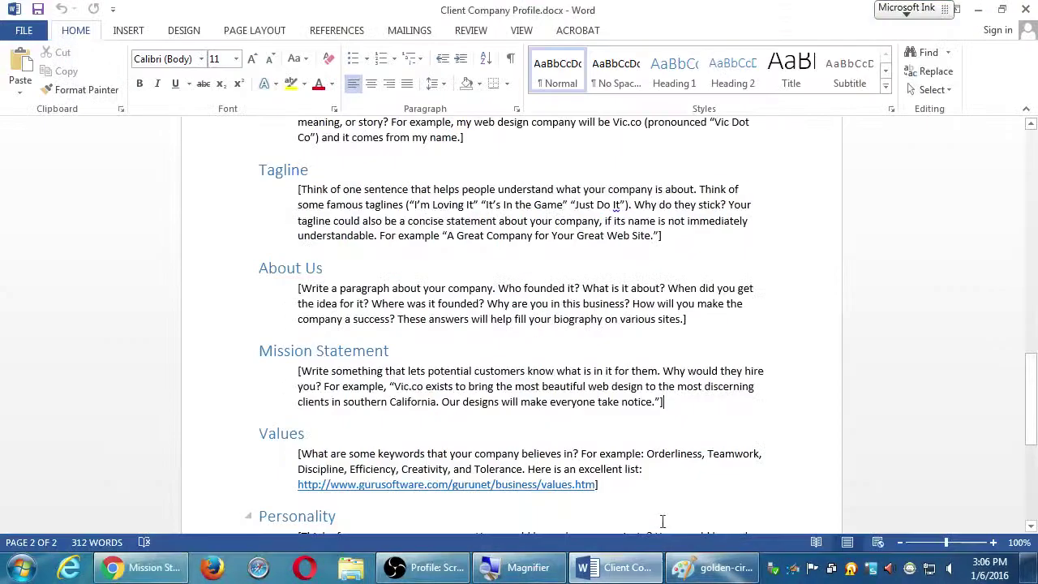
drag(494, 370, 501, 370)
scroll(494, 372, down, 1)
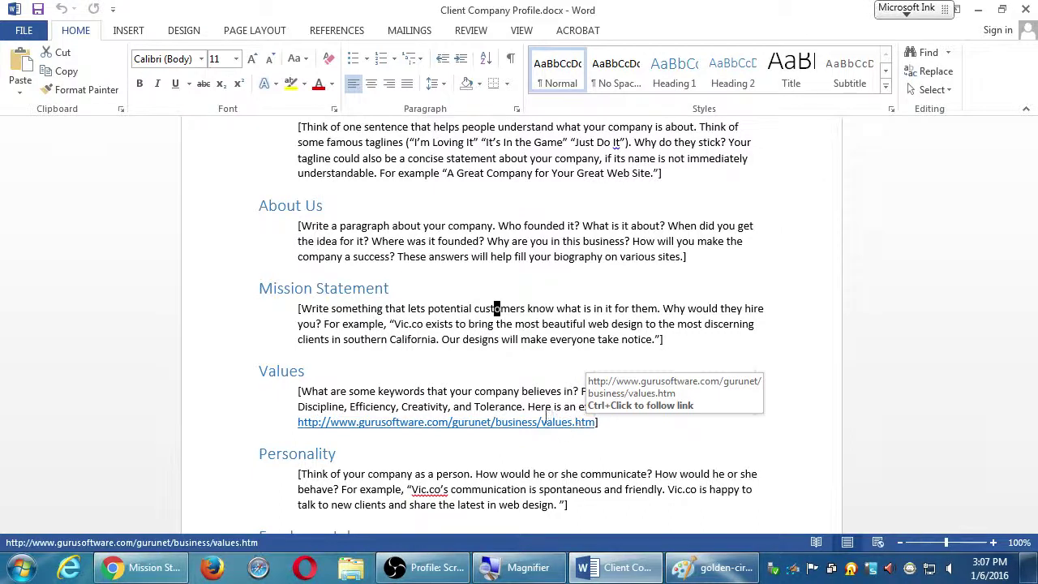
click(552, 408)
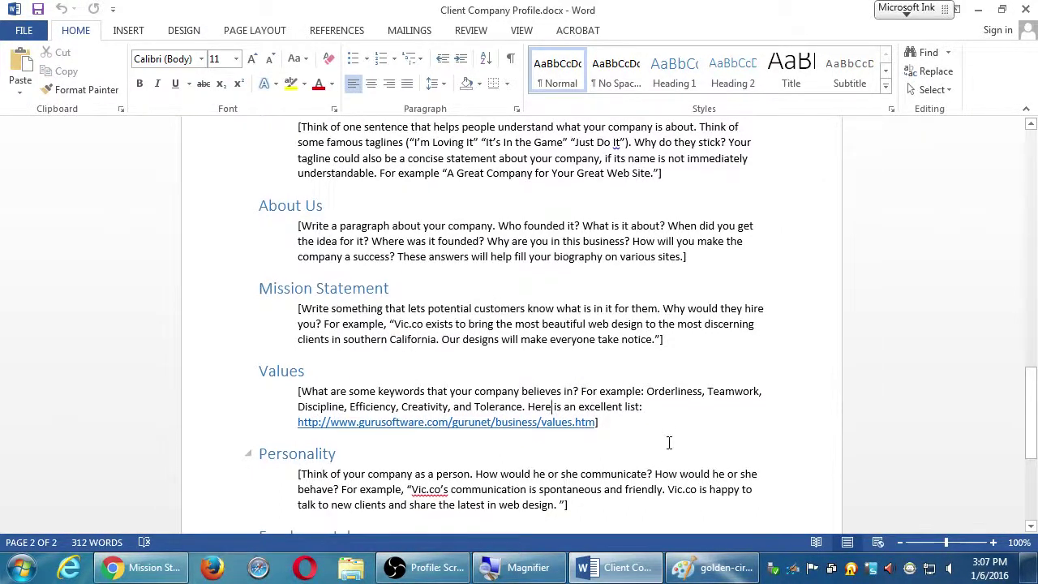
scroll(649, 450, down, 1)
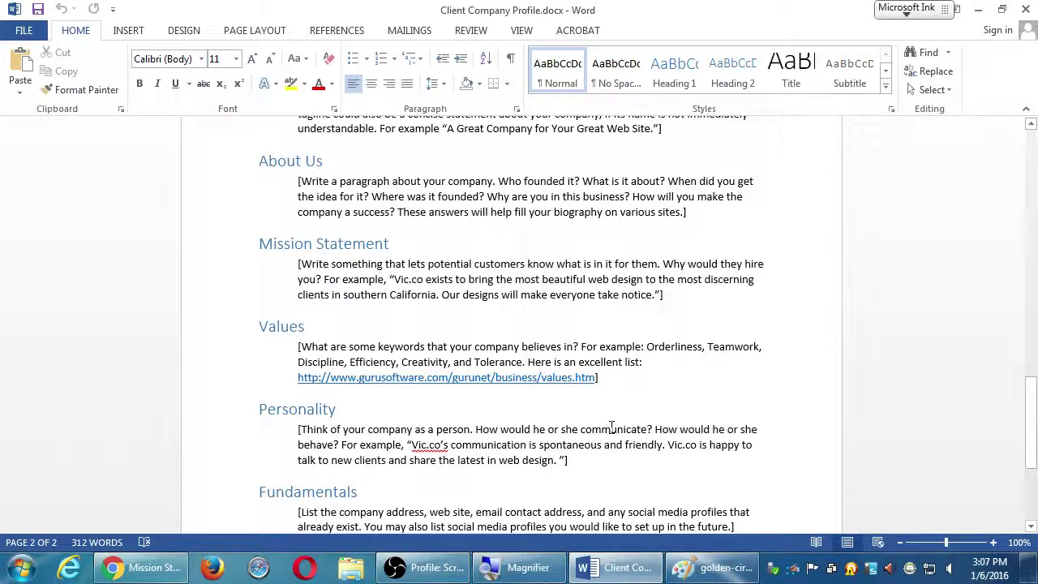
scroll(611, 427, down, 2)
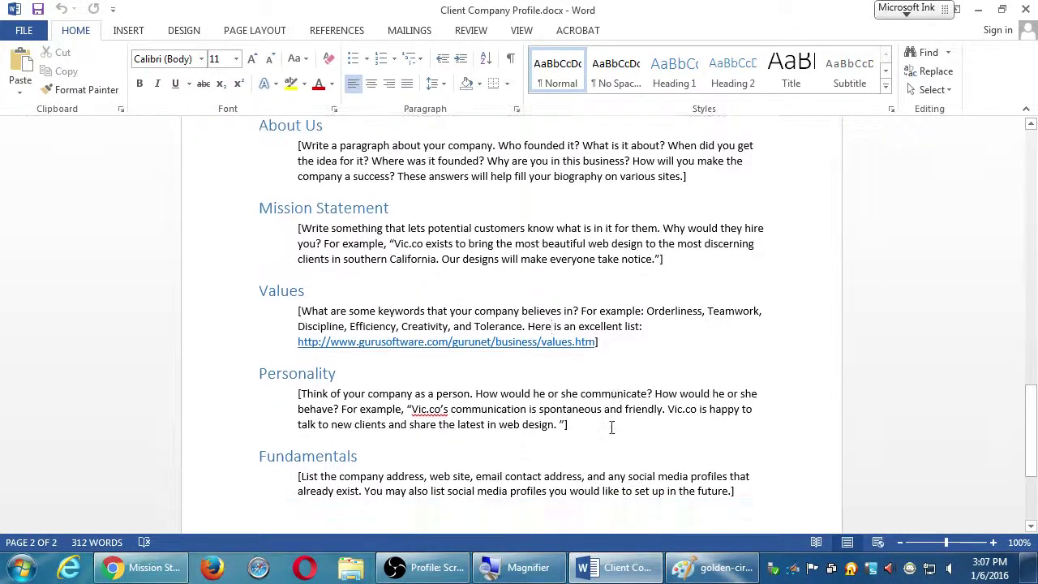
double_click(281, 254)
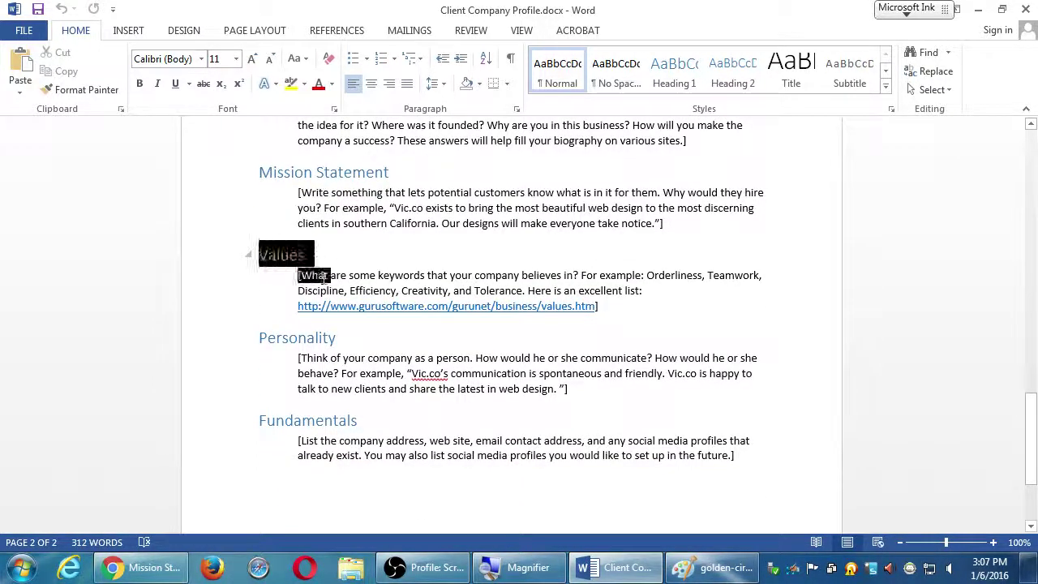
click(360, 275)
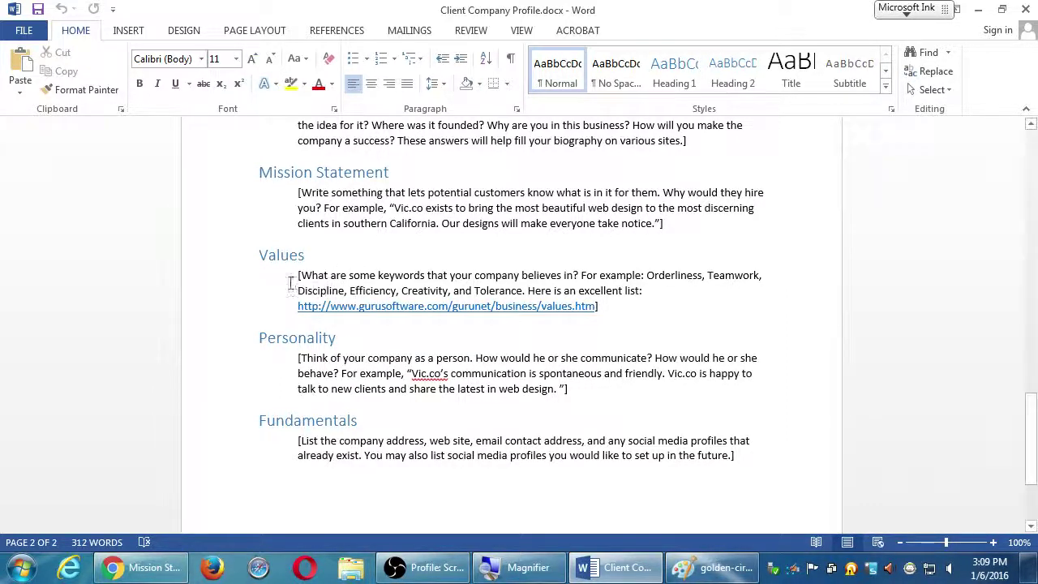
drag(329, 357, 469, 373)
click(468, 373)
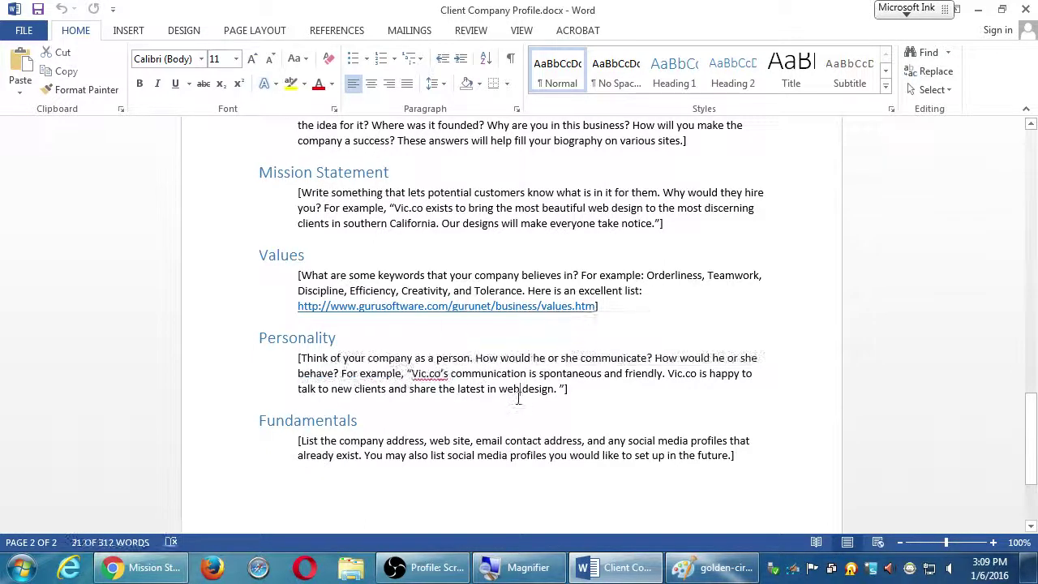
drag(315, 337, 322, 337)
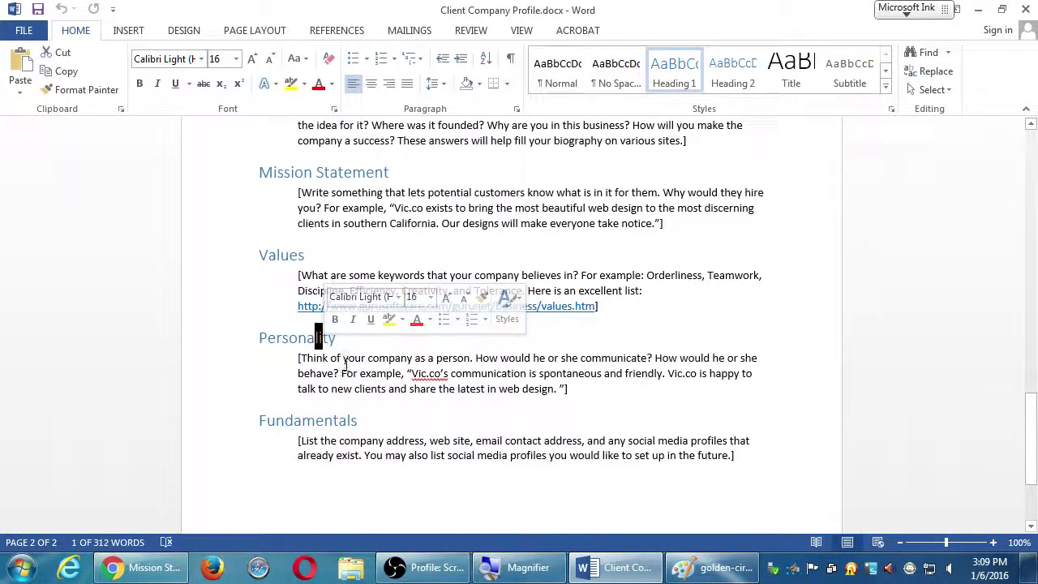
drag(341, 372, 347, 373)
scroll(334, 381, down, 1)
scroll(335, 379, down, 1)
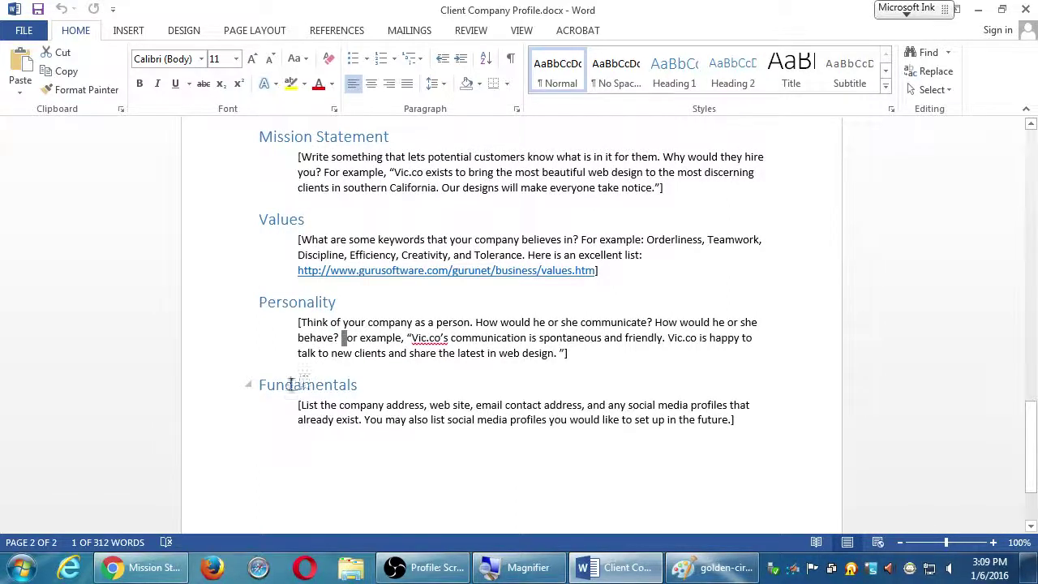
drag(284, 384, 315, 384)
click(359, 419)
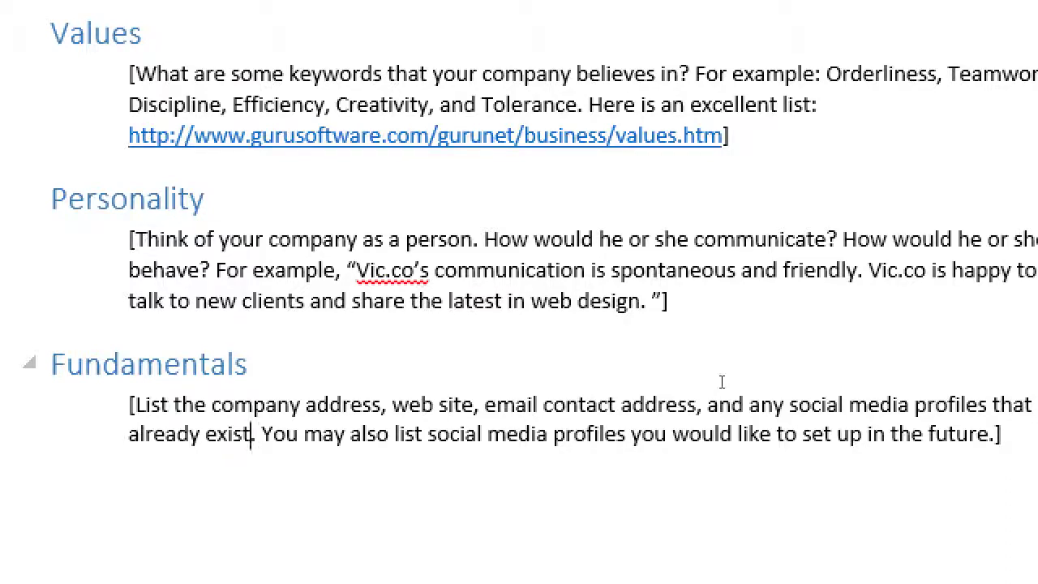
Step: Type '(PO Box)' after 'address', then replace PO Box with the company's street address
key(Up)
key(Right)
key(Right)
key(Right)
key(Right)
key(Right)
key(Right)
key(Right)
key(Right)
key(Right)
key(Right)
key(Right)
key(Right)
key(Left)
key(Left)
key(Right)
text((PO Box))
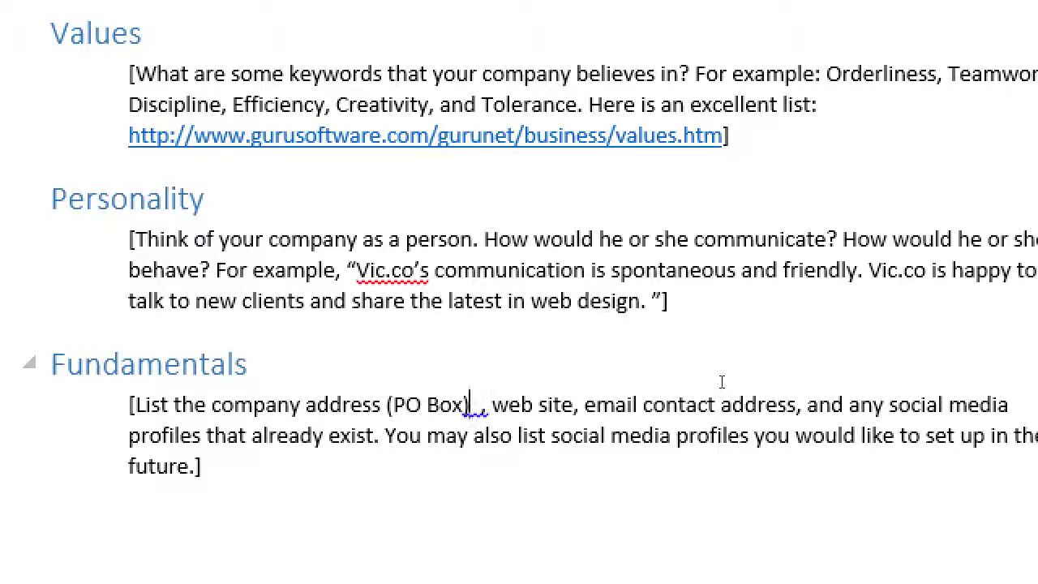
key(Left)
key(BackSpace)
key(BackSpace)
key(BackSpace)
key(BackSpace)
key(BackSpace)
key(BackSpace)
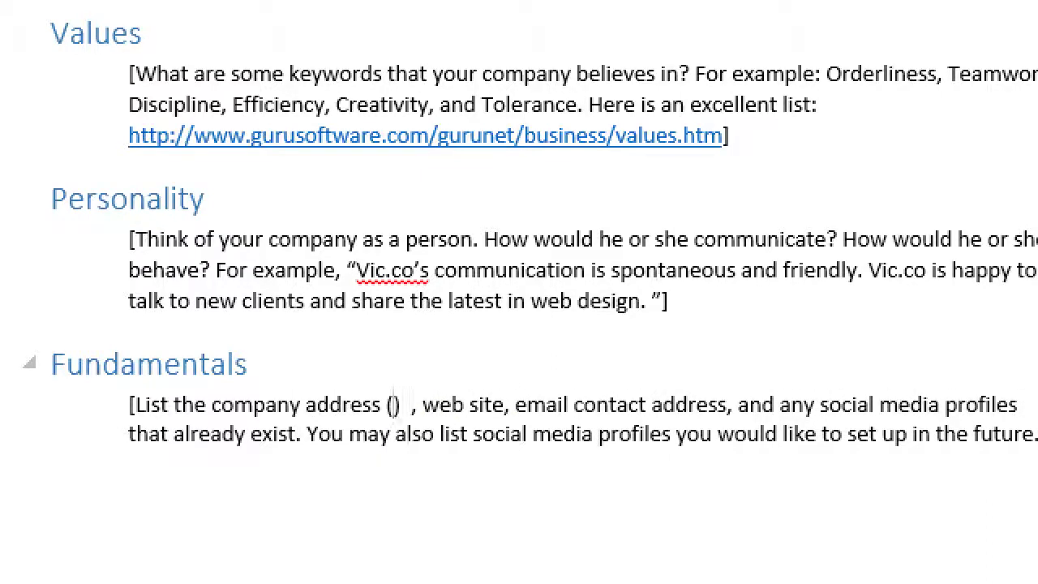
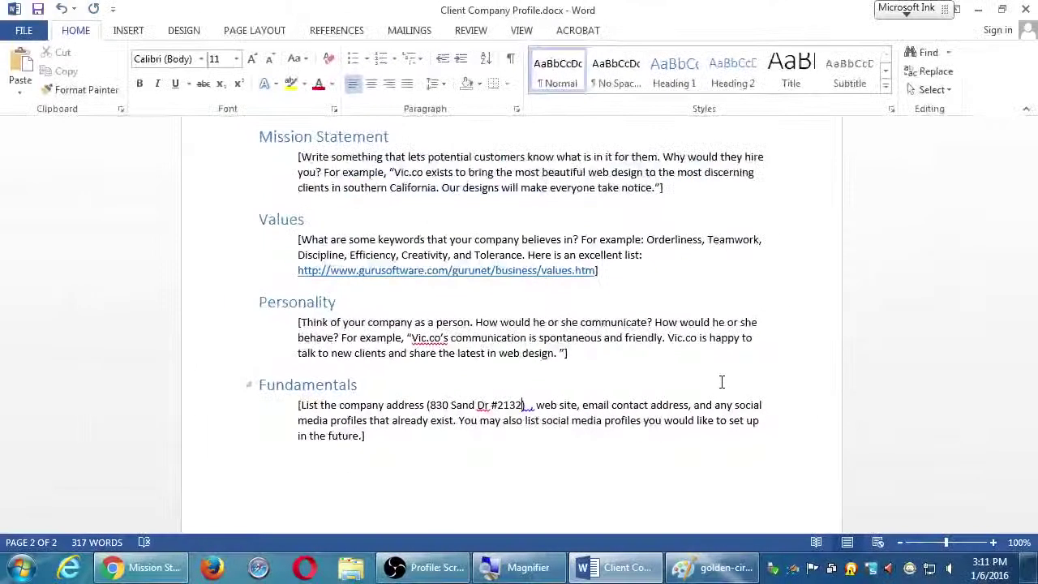
Step: Search Google for 'google voice' in Chrome, then return to the Word document
click(146, 572)
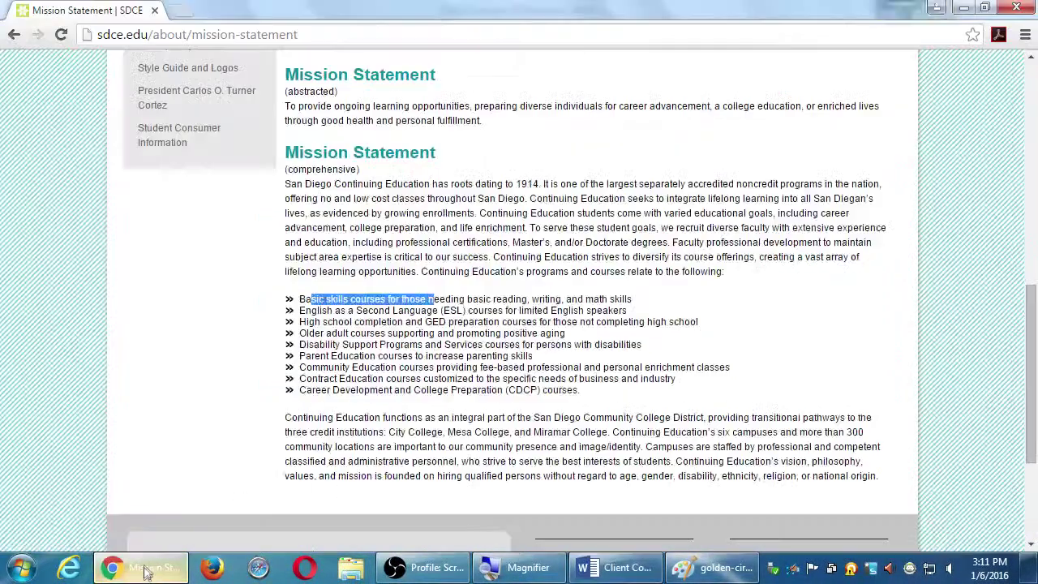
key(ctrl+l)
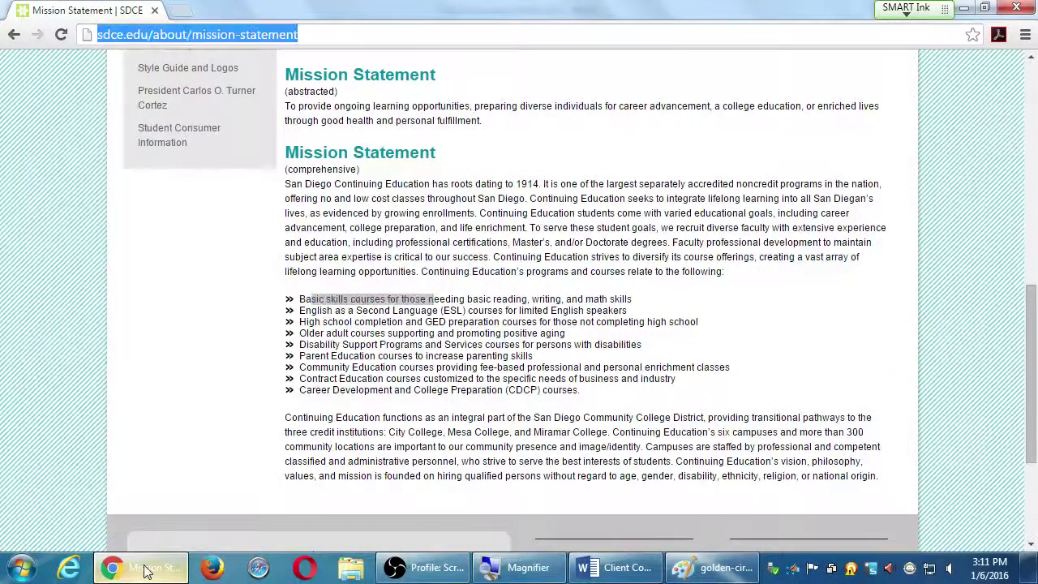
text(google voice)
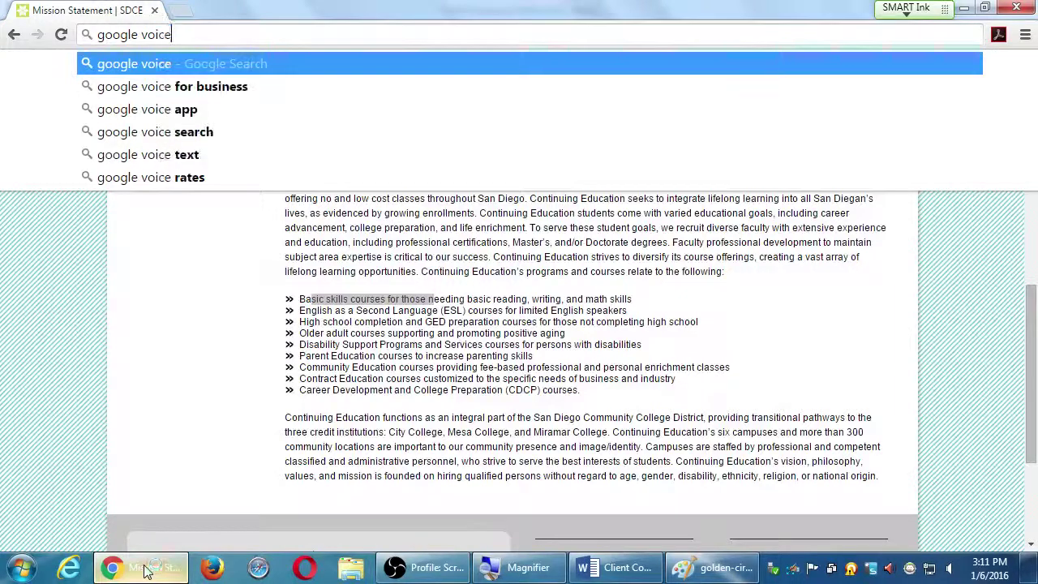
key(Return)
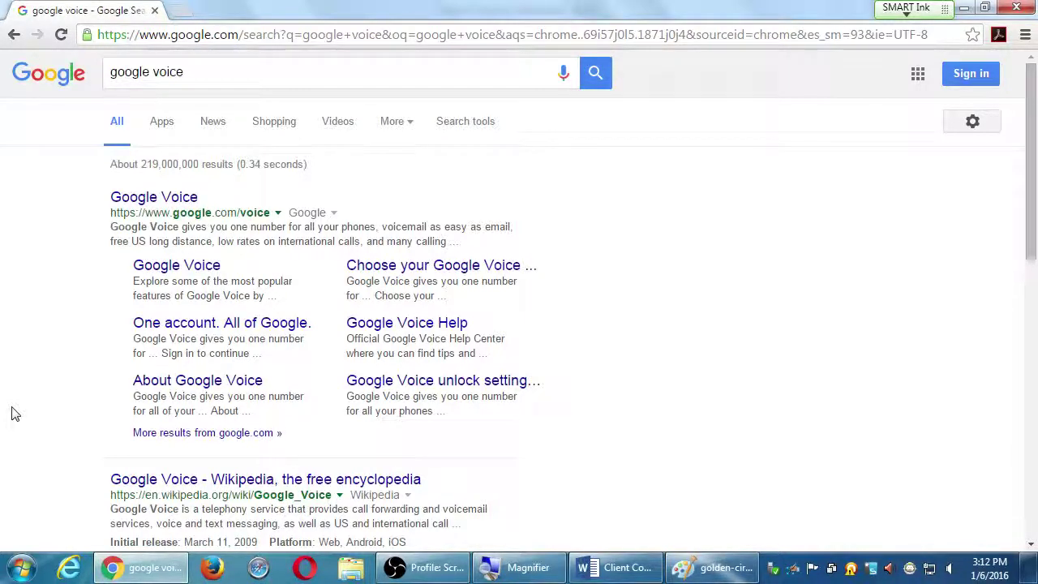
click(577, 566)
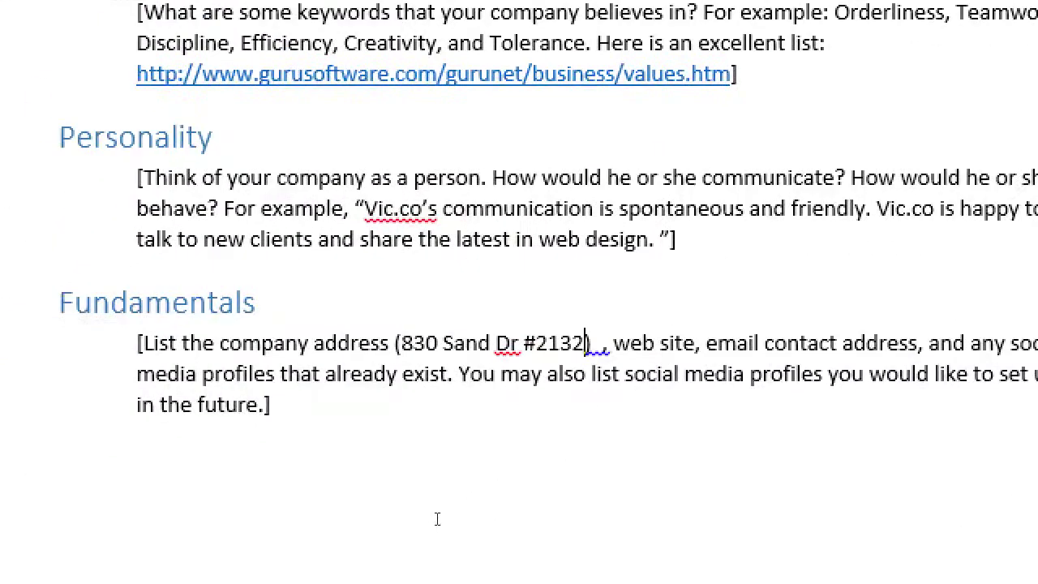
Step: Overwrite 'web site' with victorsbakery.com, then wordpress.com, finally settling on webs.com
drag(613, 343, 694, 343)
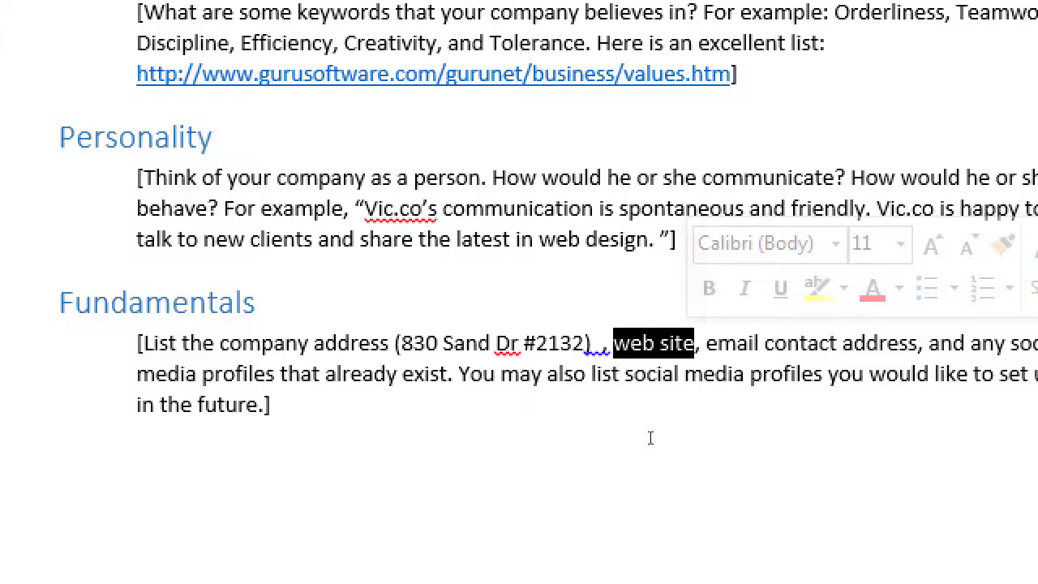
text(victor)
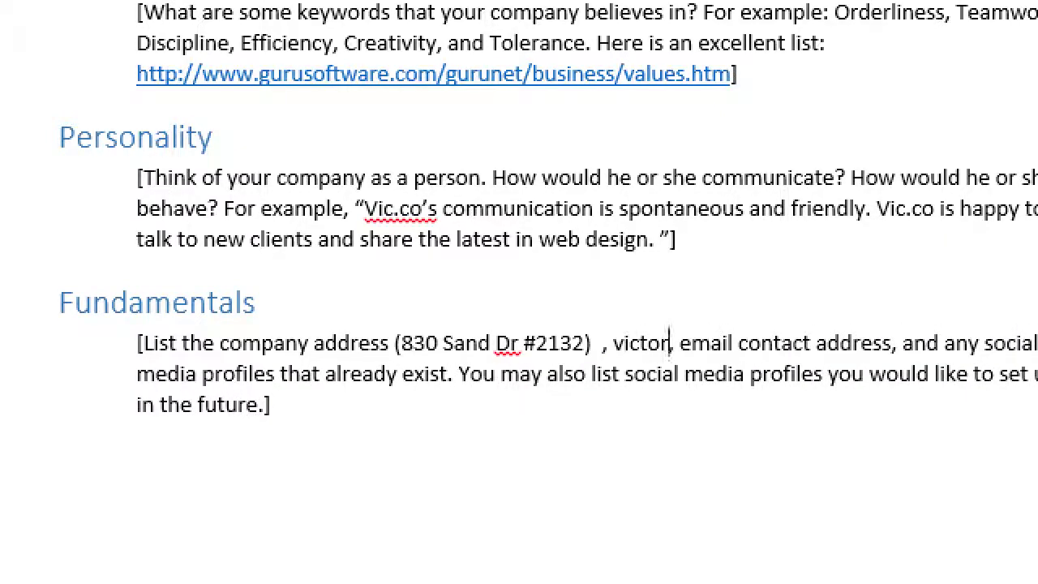
text(sbakery)
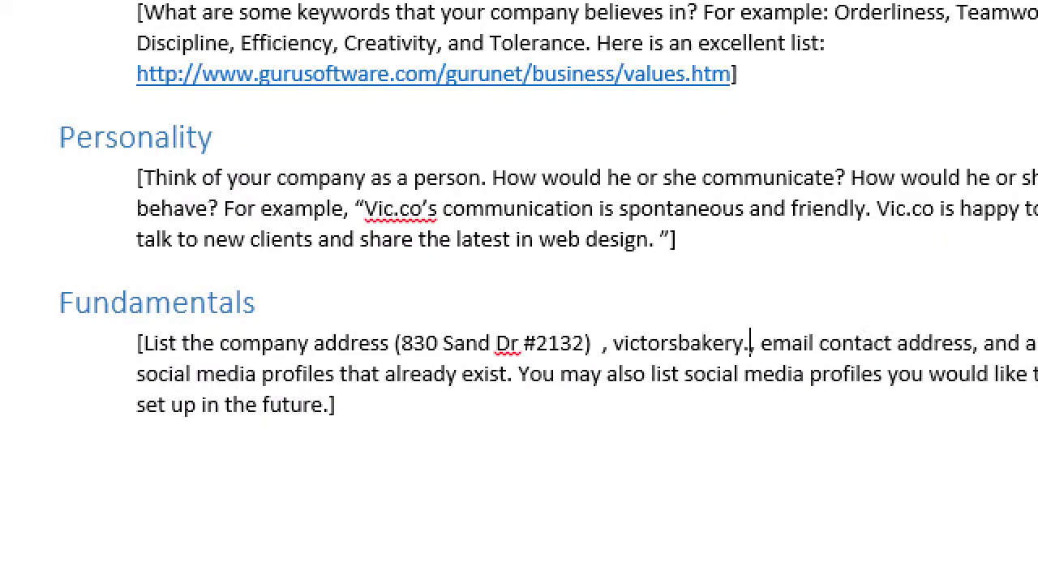
text(.com)
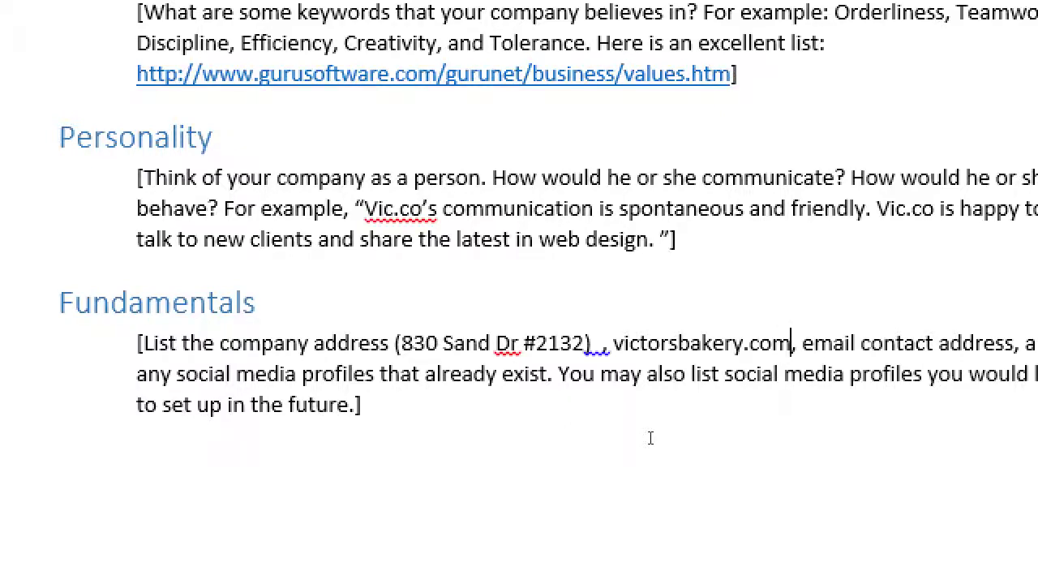
key(BackSpace)
key(BackSpace)
key(BackSpace)
text(wordpress.com)
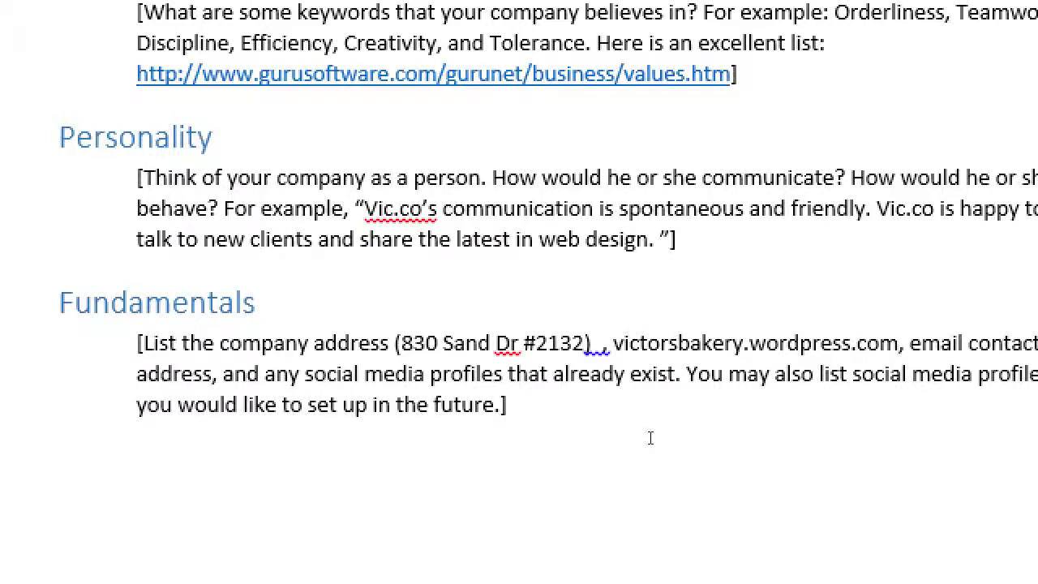
key(ctrl+shift+Left)
key(ctrl+shift+Left)
key(ctrl+shift+Left)
key(ctrl+shift+Left)
key(ctrl+shift+Left)
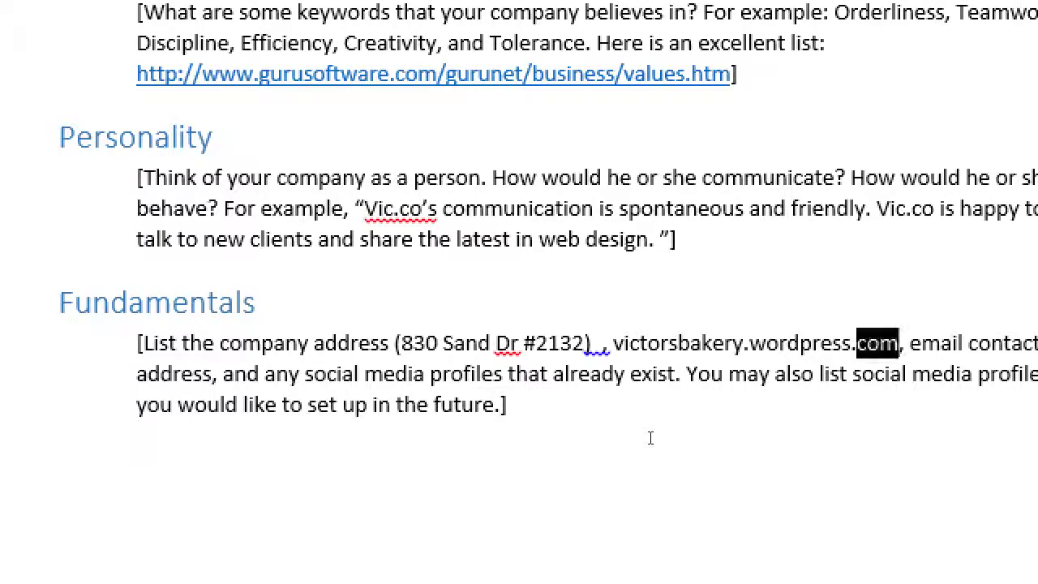
text(webs.co)
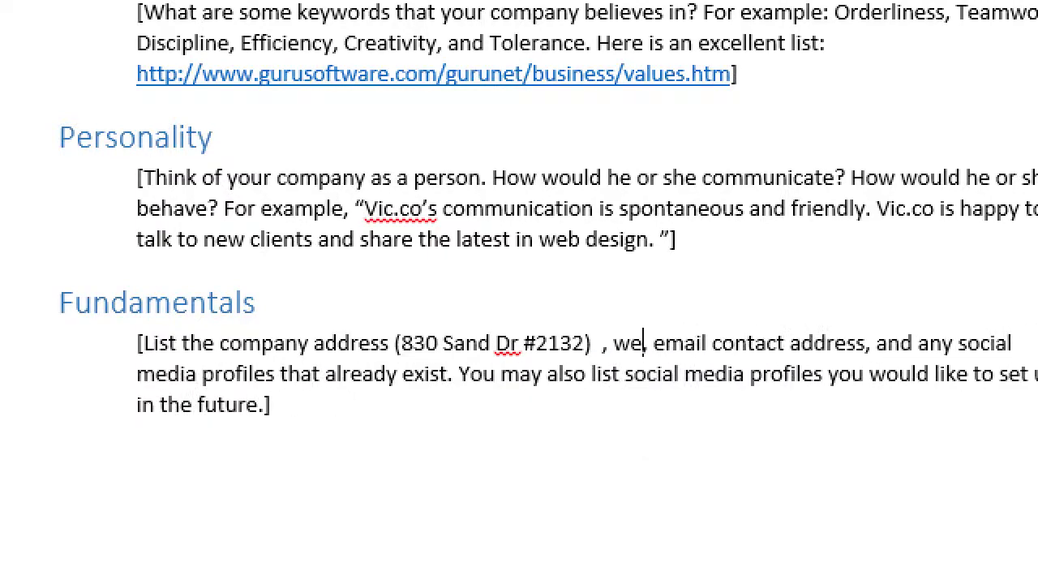
text(m)
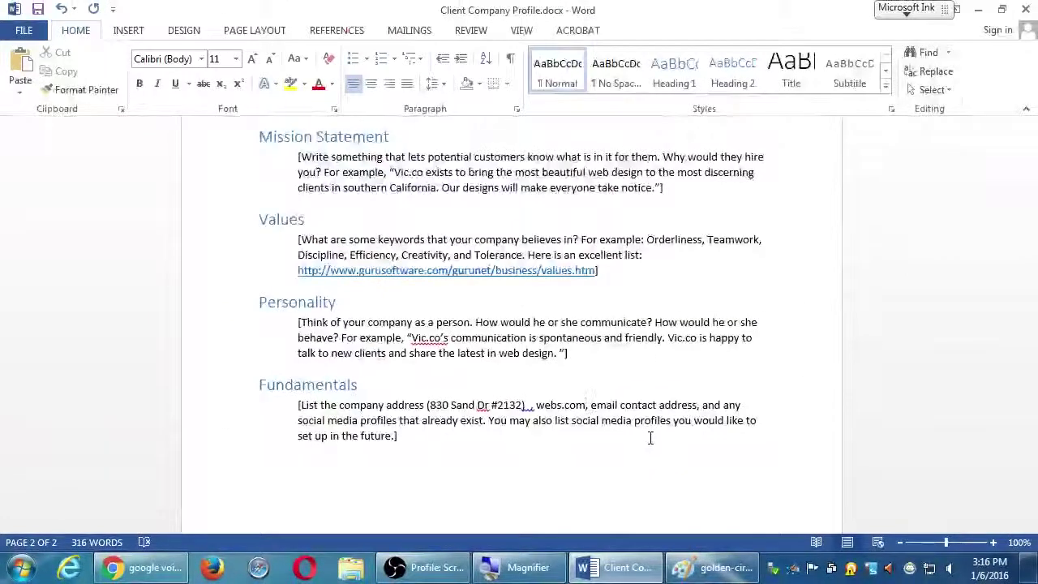
Step: Highlight the phrase about future social media profiles, then deselect and zoom the magnifier out
drag(510, 420, 649, 428)
click(729, 439)
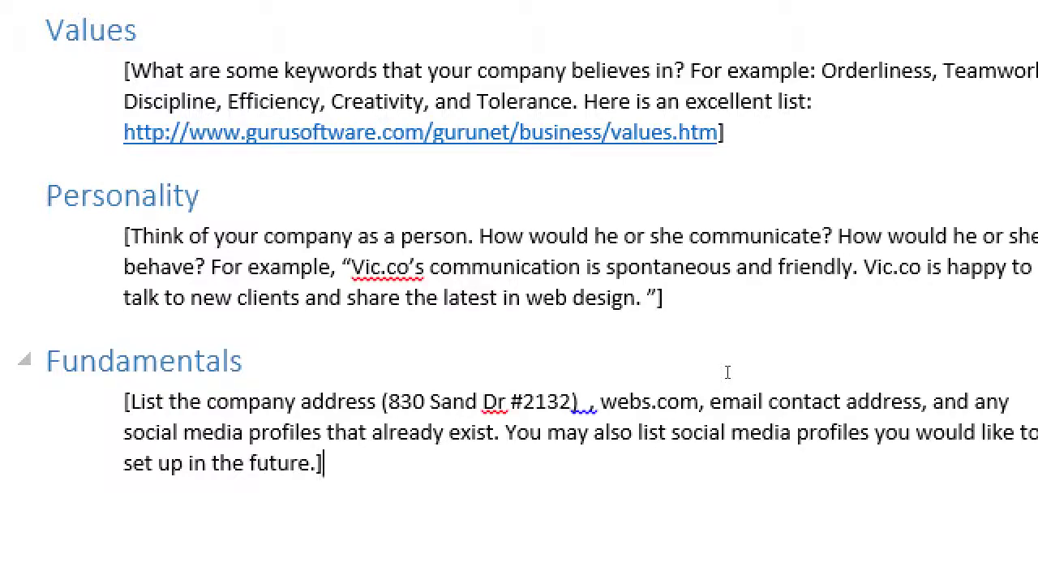
key(super+minus)
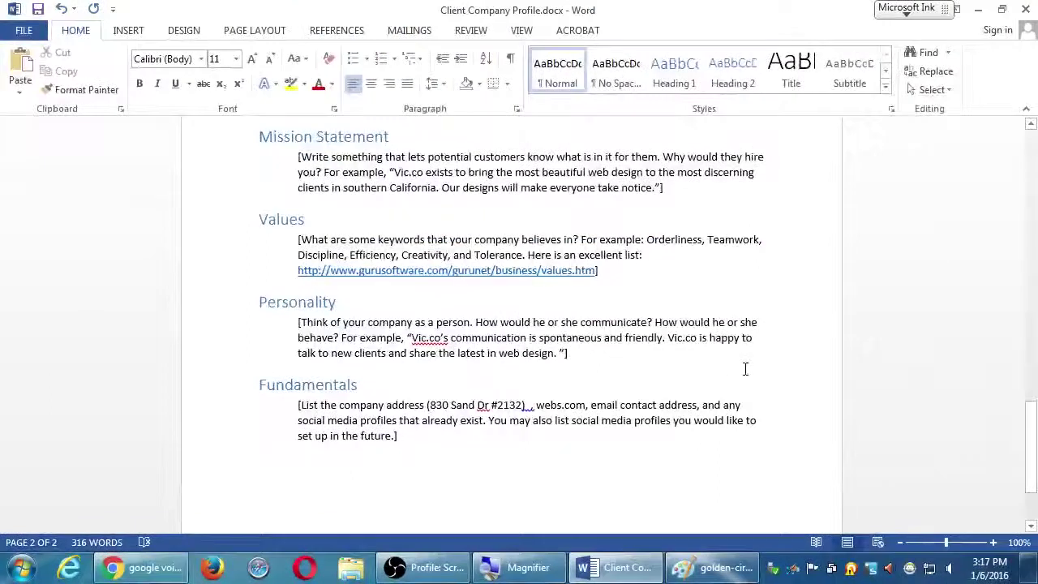
scroll(744, 369, down, 3)
scroll(743, 365, up, 5)
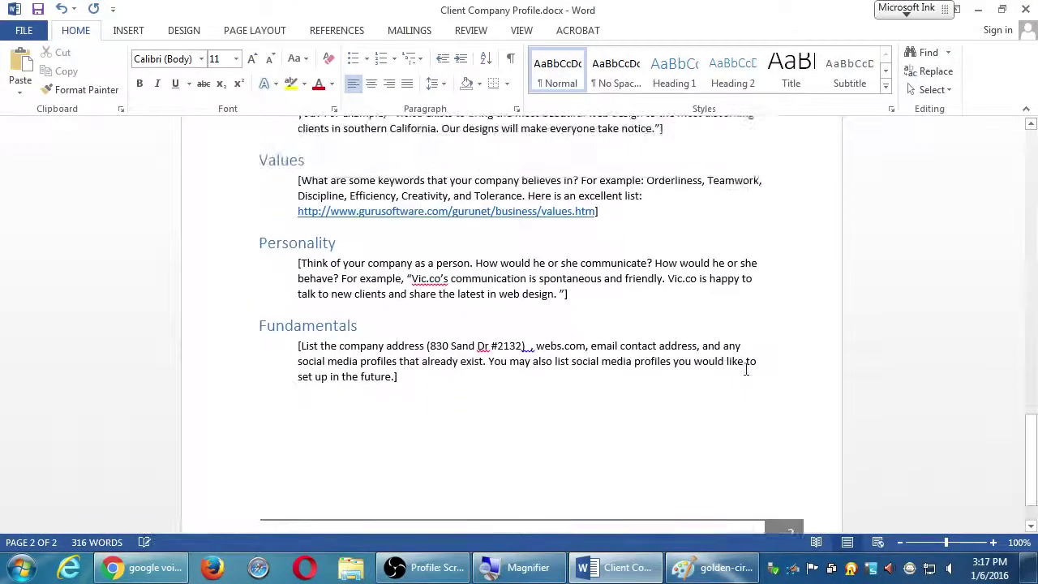
scroll(732, 370, up, 20)
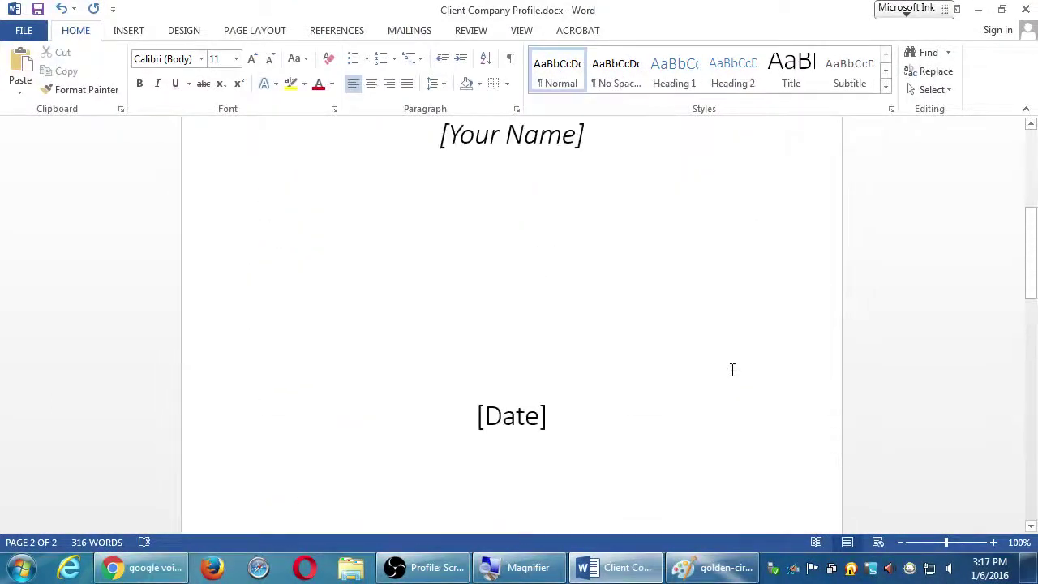
scroll(732, 369, up, 3)
scroll(741, 370, down, 15)
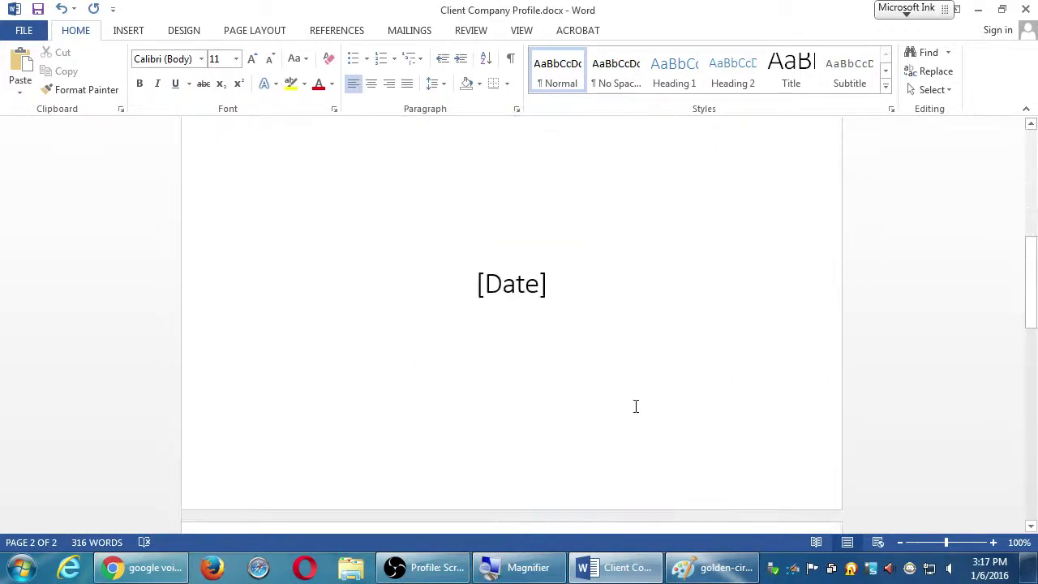
scroll(634, 407, down, 6)
scroll(633, 405, up, 7)
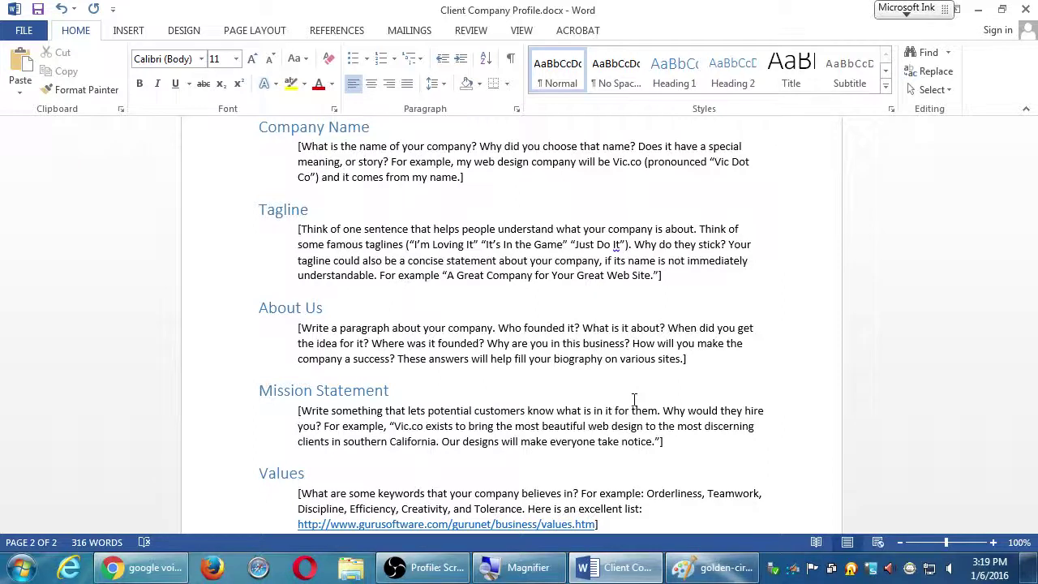
Step: Navigate Chrome to vmcink.net to bring up the VmC Ink. home page
click(172, 572)
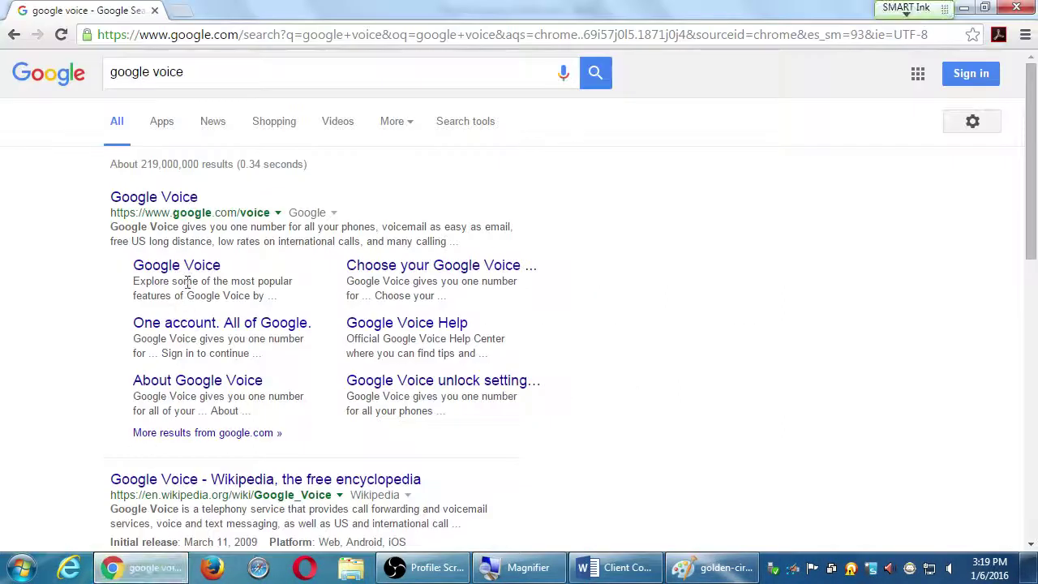
click(262, 36)
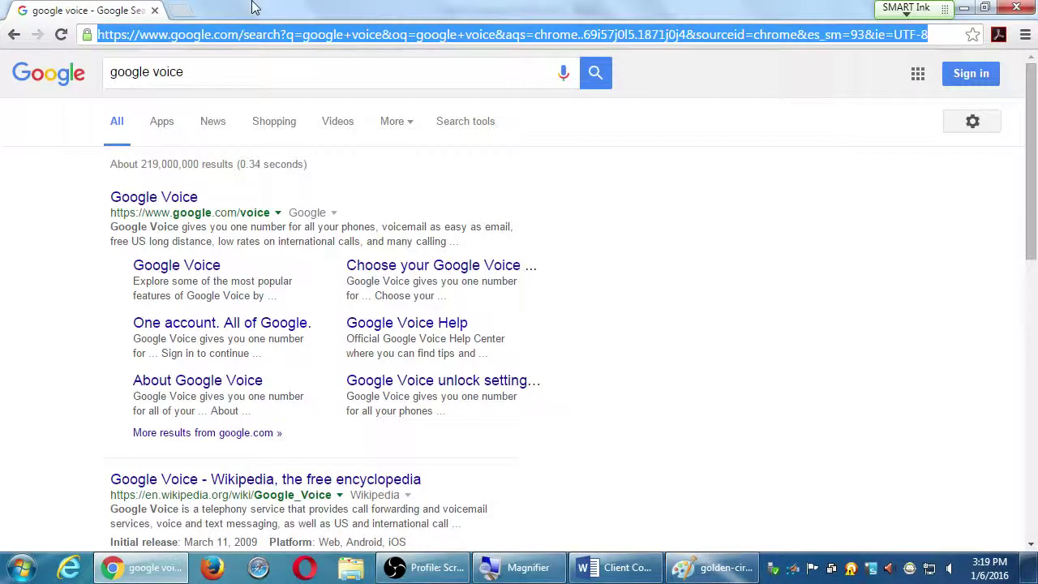
text(vmcink.net)
key(Return)
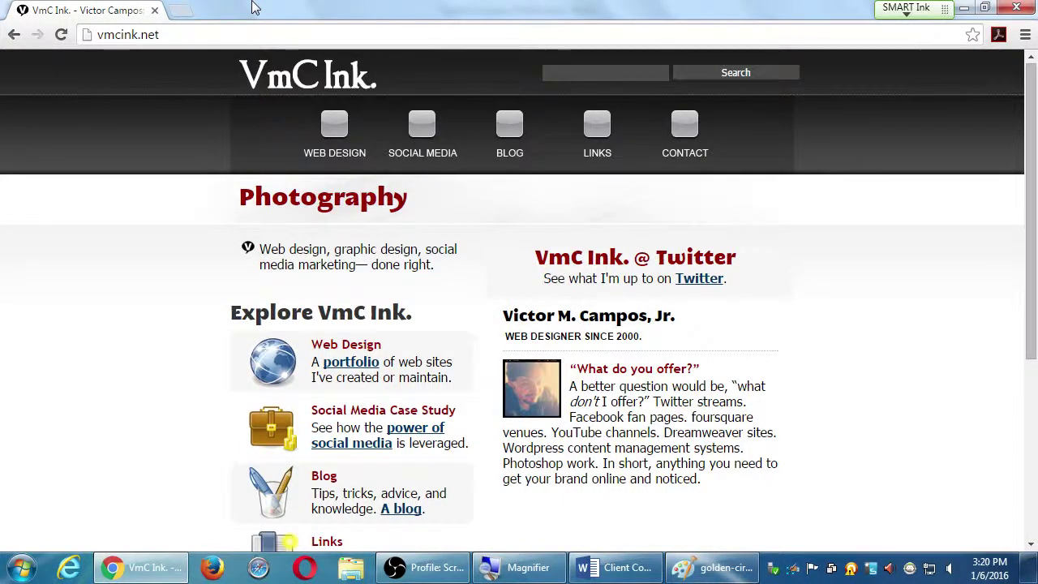
key(ctrl+l)
Step: Load vmcink.com in Chrome to reach its domain-for-sale parked page
text(vmcink)
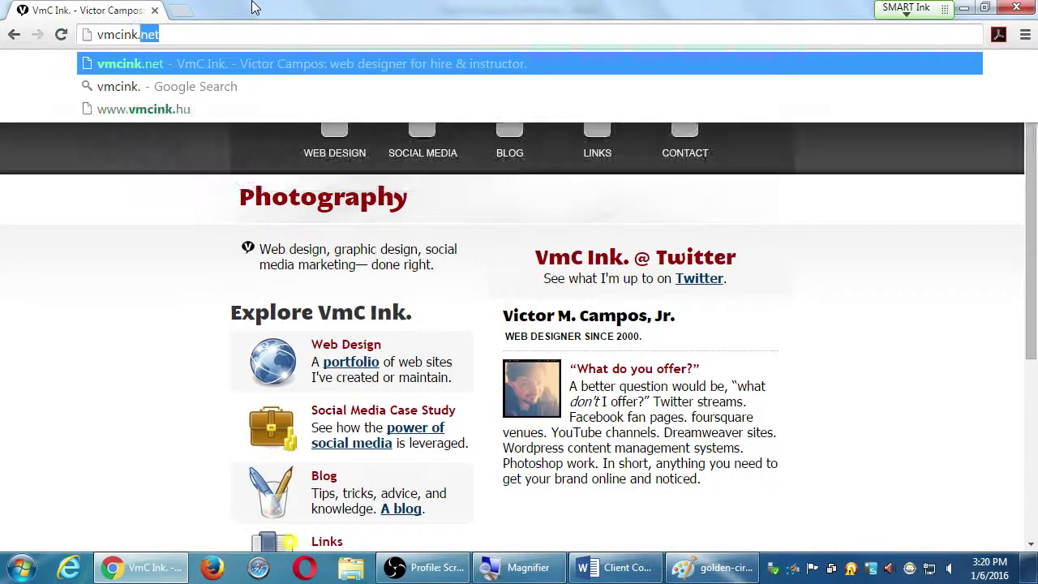
text(.com)
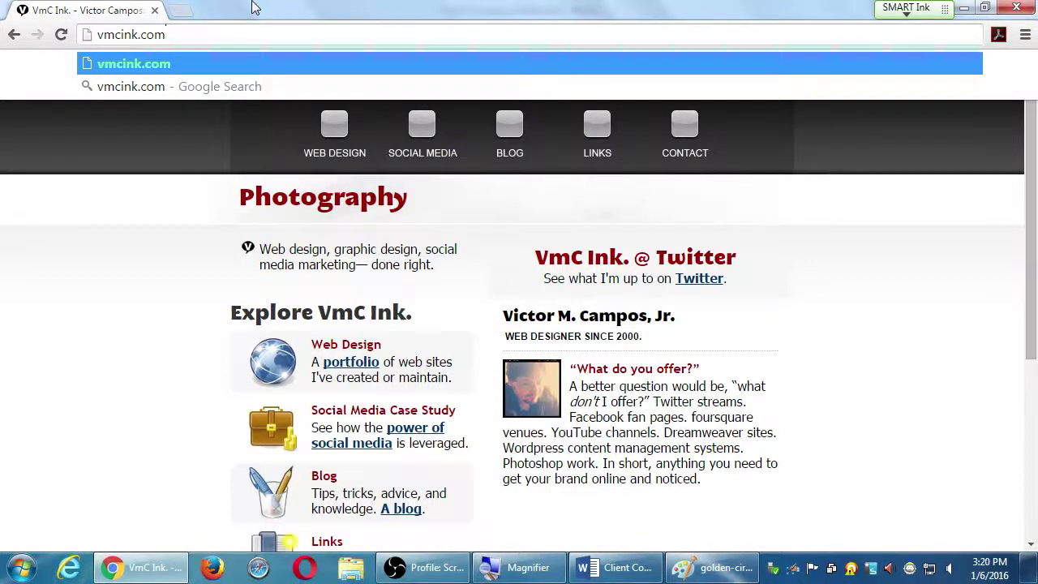
key(Return)
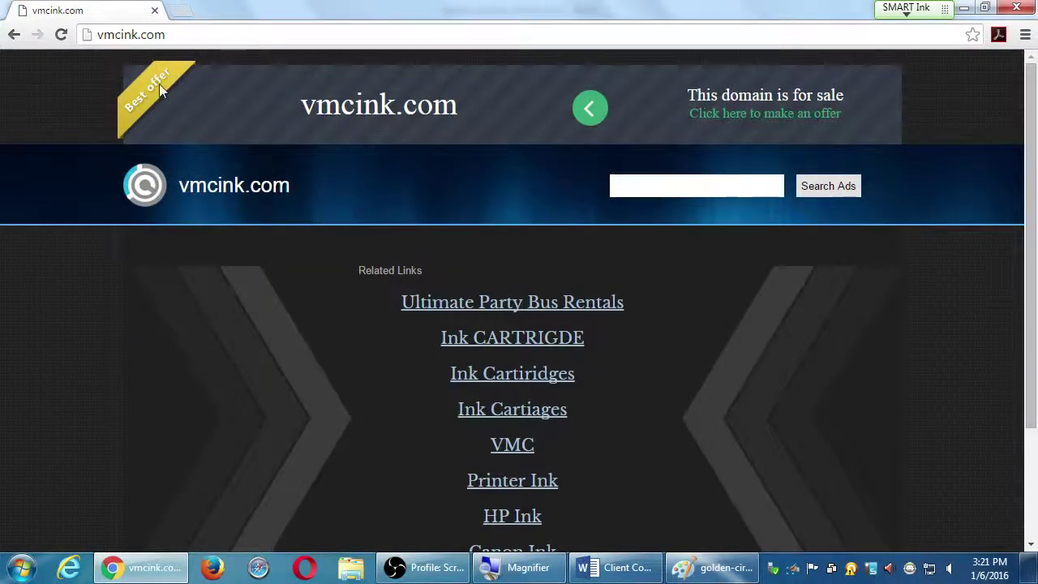
Step: Scroll over the vmcink.com page, then close Chrome to return to the Word document
scroll(806, 292, down, 3)
scroll(725, 378, up, 1)
scroll(721, 381, down, 1)
scroll(715, 391, up, 2)
click(1016, 7)
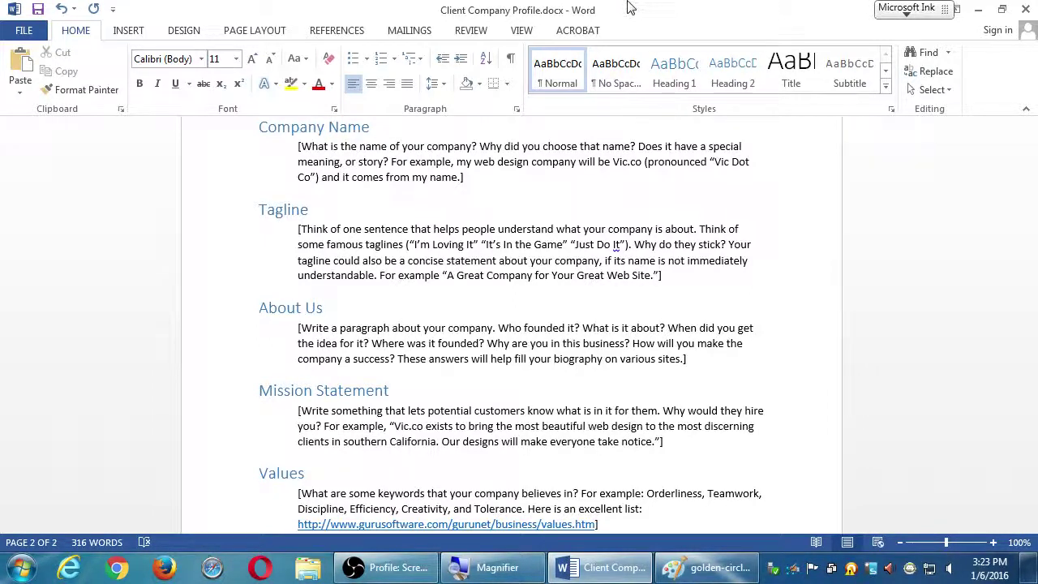
Step: Review the Client Company Profile, then quit Word choosing Don't Save
scroll(780, 265, down, 1)
scroll(753, 271, down, 6)
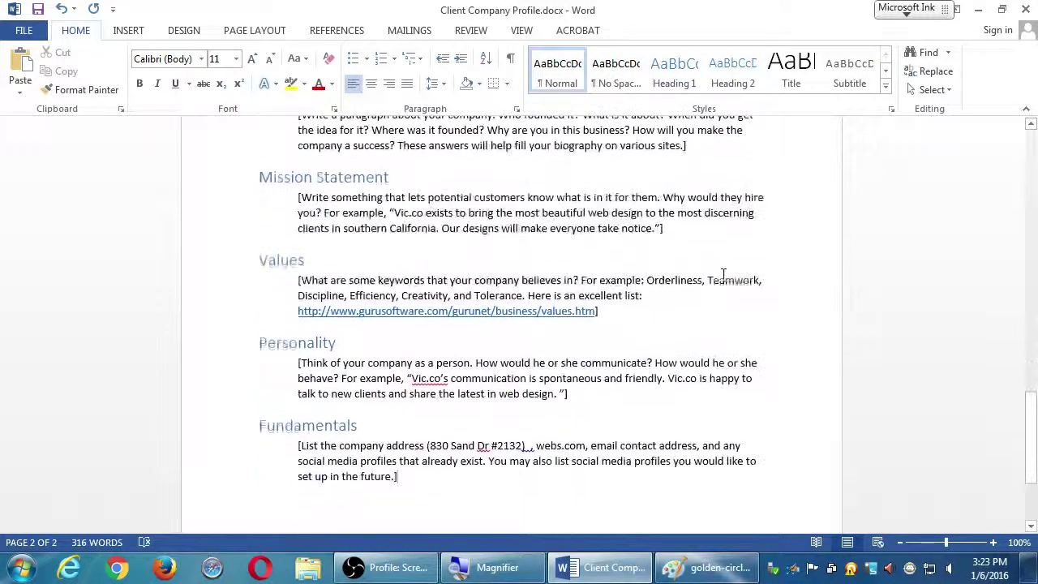
scroll(728, 275, down, 1)
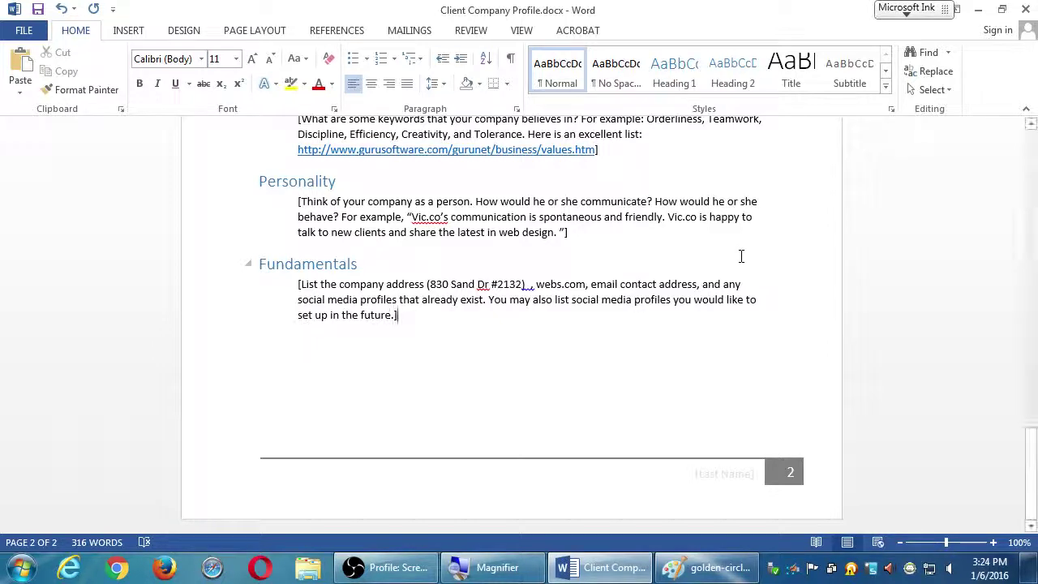
scroll(632, 288, up, 4)
scroll(635, 296, up, 7)
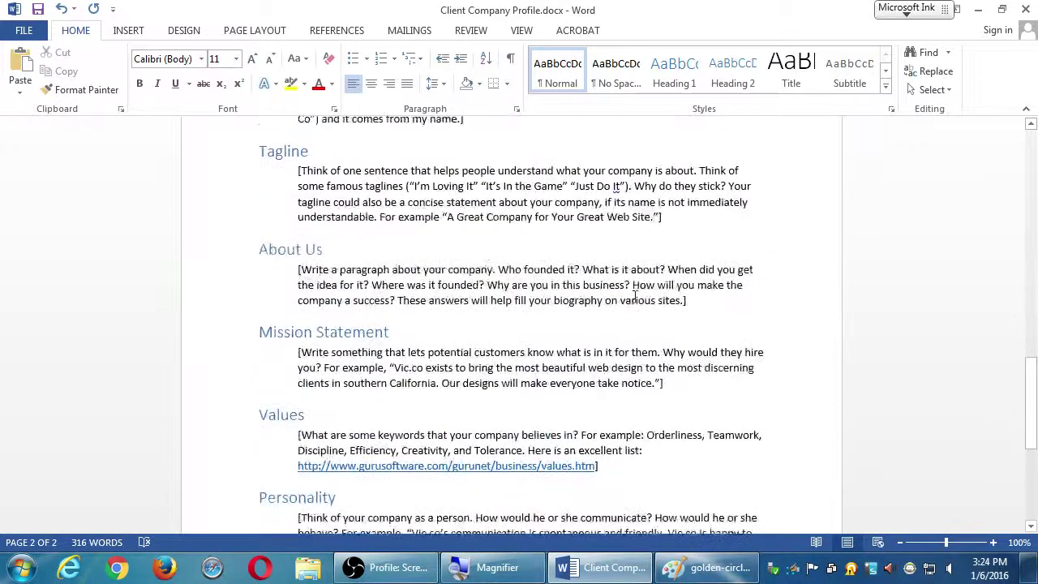
scroll(635, 296, up, 2)
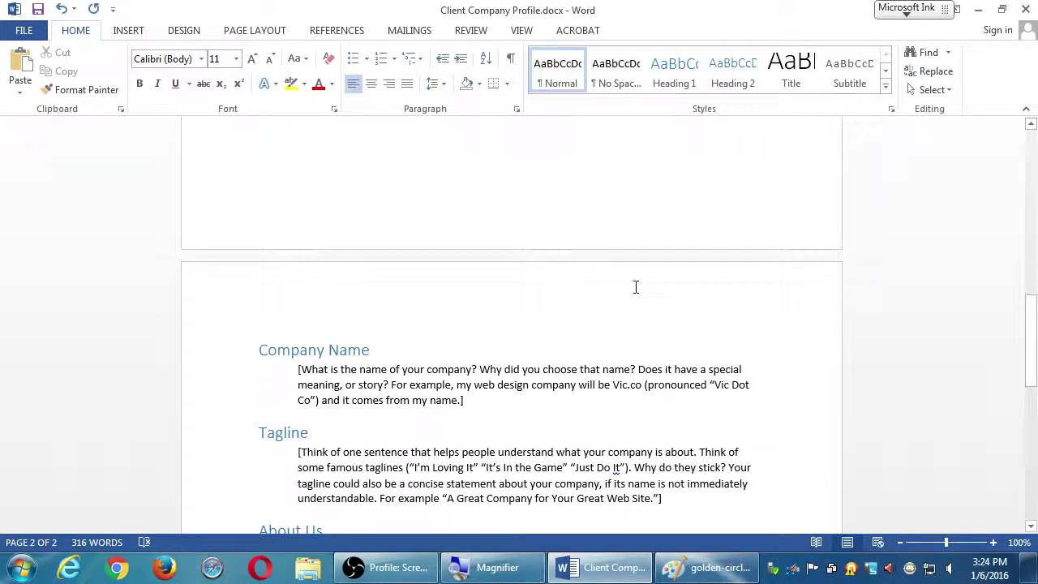
click(1033, 6)
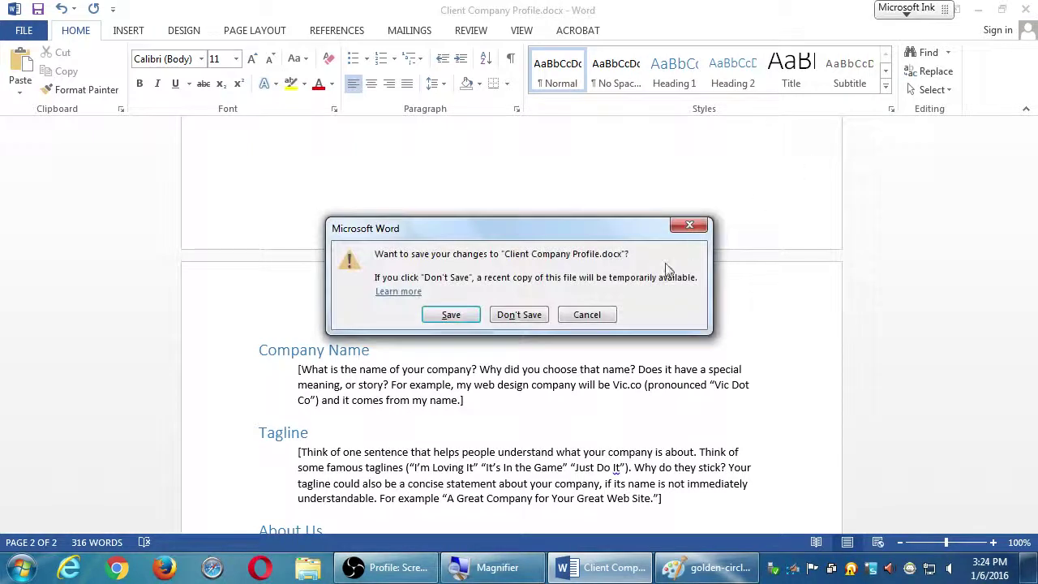
click(505, 315)
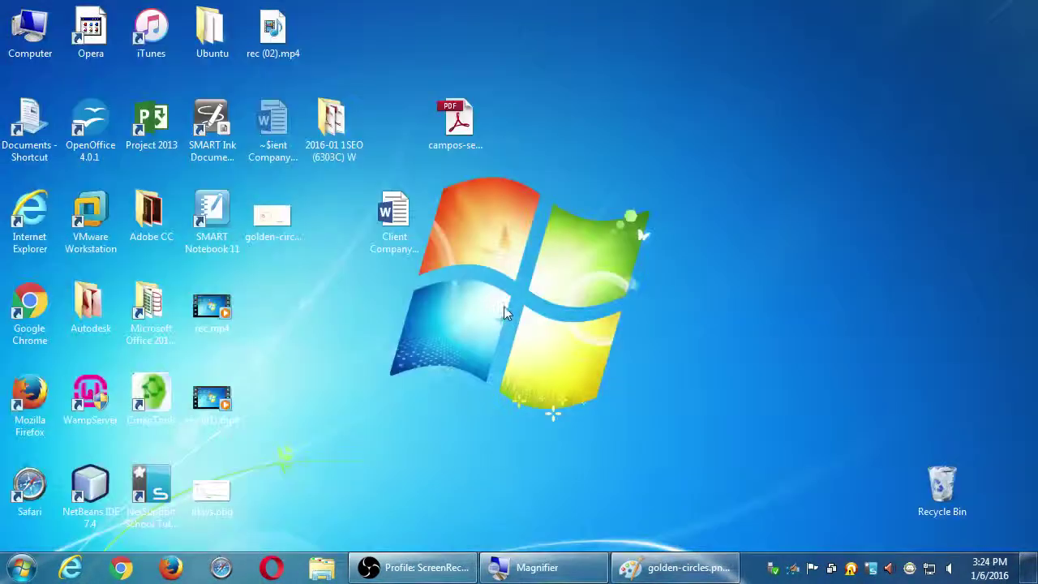
Step: Open Z:\Campos SEO Wednesday and the 2016-01 1SEO (6303C) W folder in side-by-side windows
double_click(41, 36)
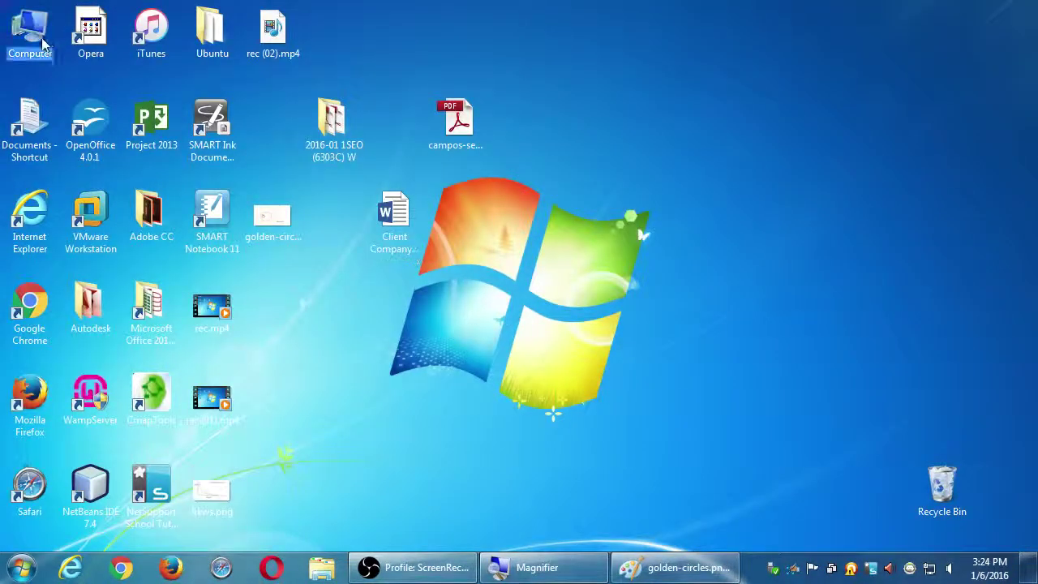
drag(616, 65, 1037, 65)
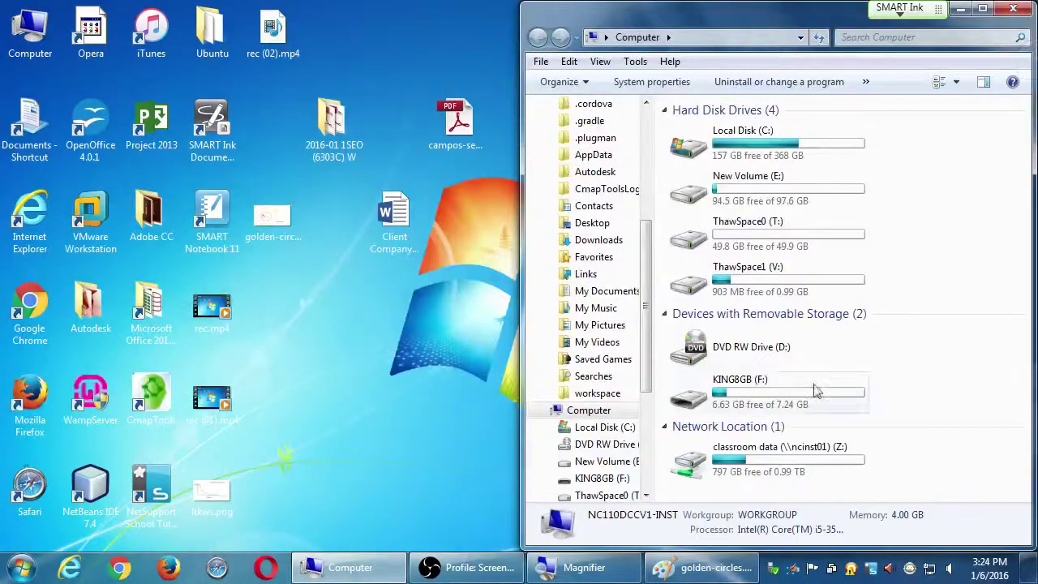
double_click(782, 452)
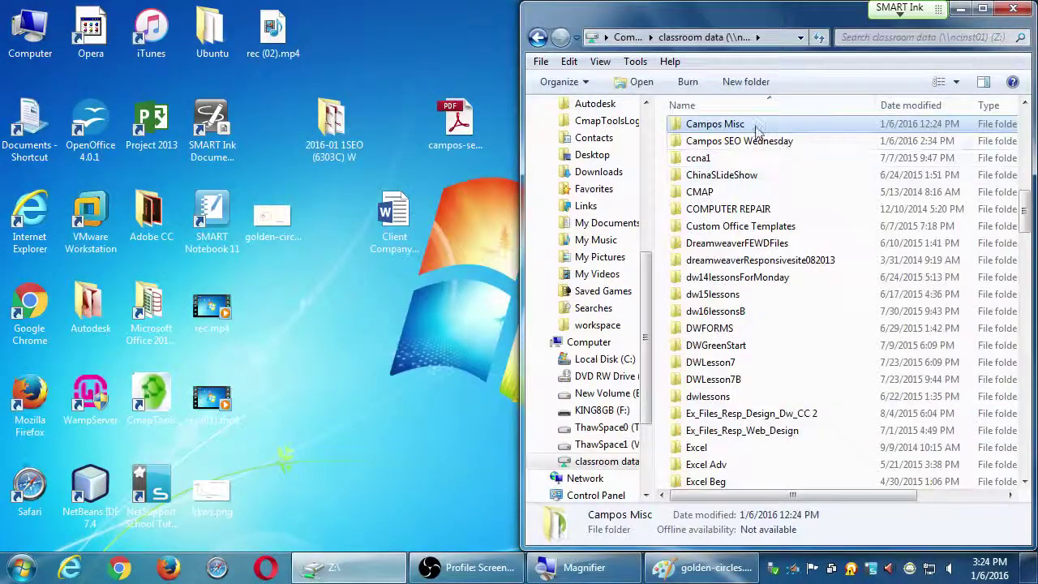
double_click(742, 141)
double_click(341, 130)
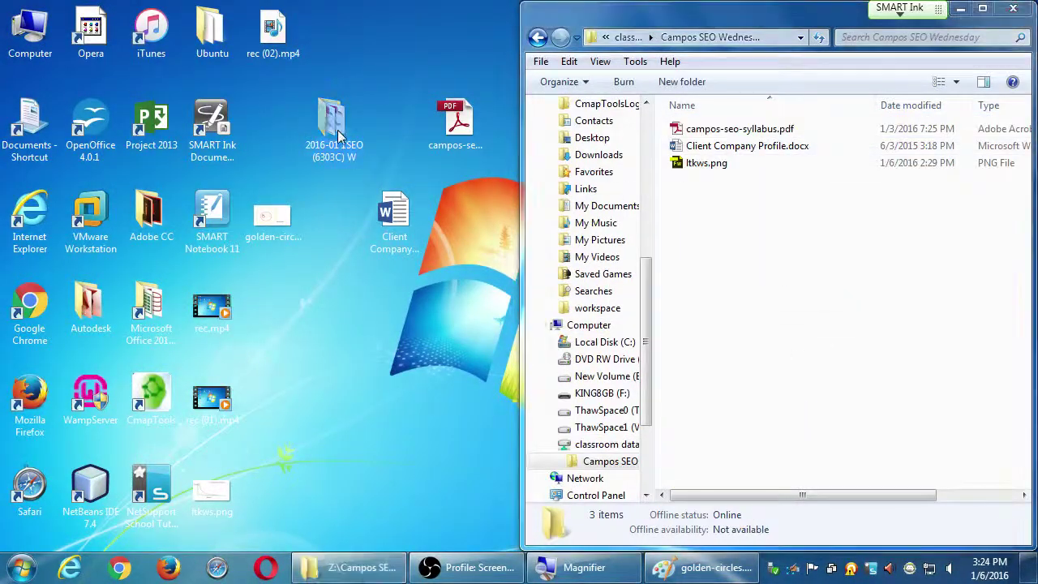
drag(442, 36, 2, 48)
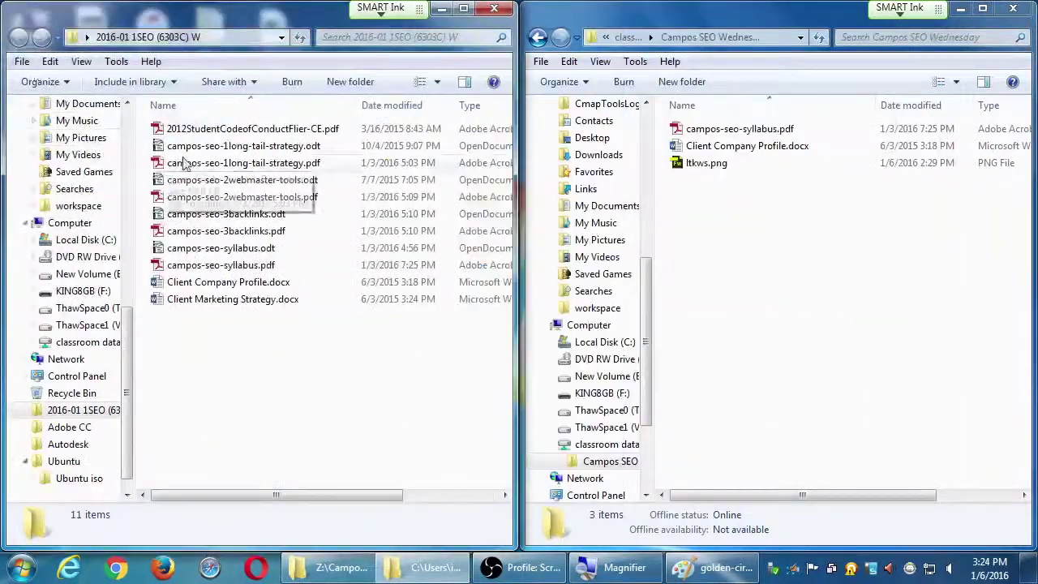
Step: Copy campos-seo-1long-tail-strategy.pdf into Campos SEO Wednesday and close the course folder window
drag(201, 164, 661, 255)
click(494, 8)
click(880, 337)
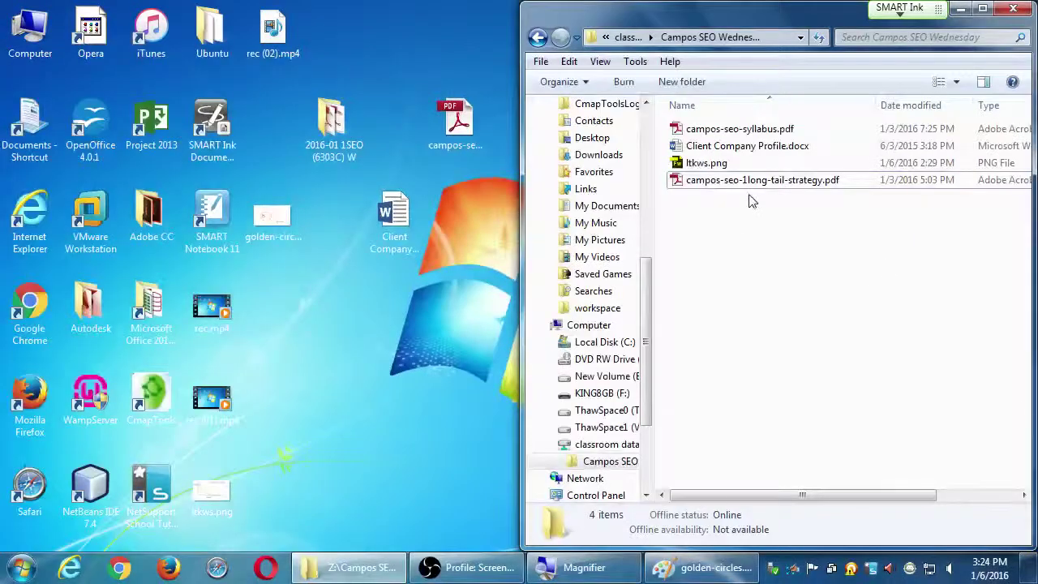
click(628, 357)
Step: Copy campos-seo-1long-tail-strategy.pdf onto the desktop and close the Campos SEO Wednesday window
drag(751, 189, 456, 392)
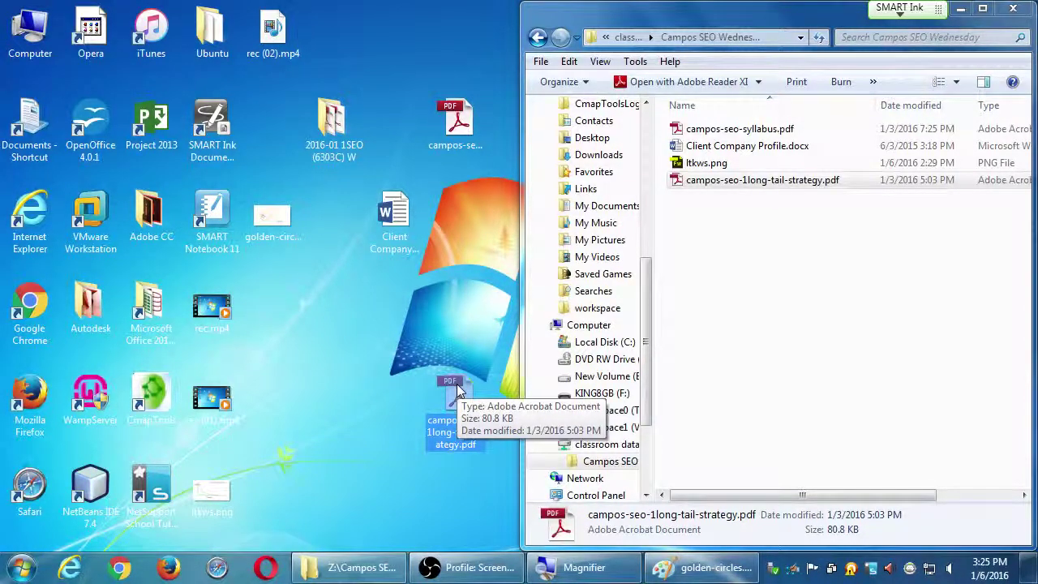
click(1013, 8)
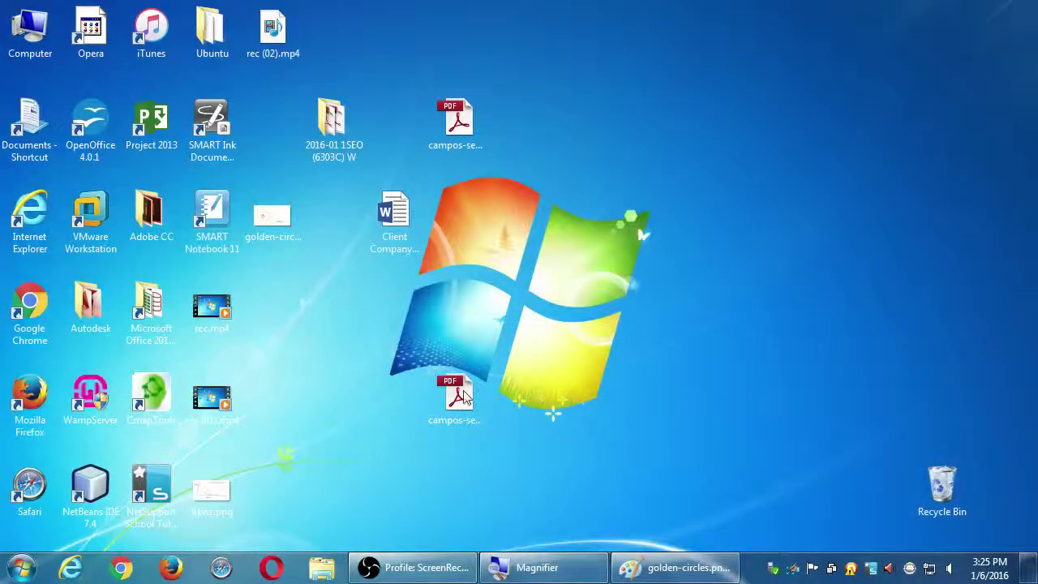
Step: Open the desktop long-tail PDF in Adobe Reader, cancel the untagged-document prompt, and maximize the window
double_click(459, 392)
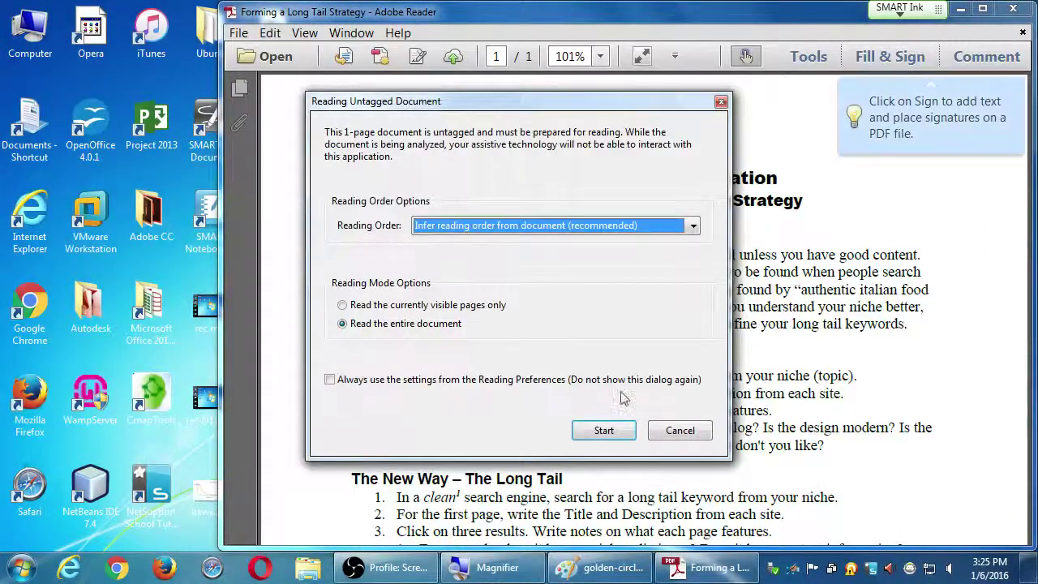
click(678, 430)
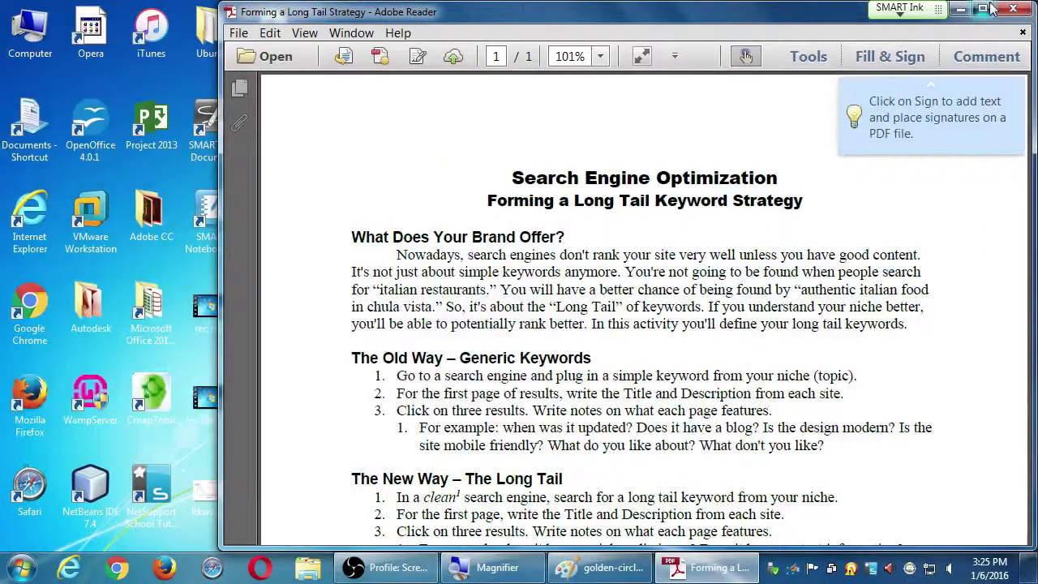
click(982, 8)
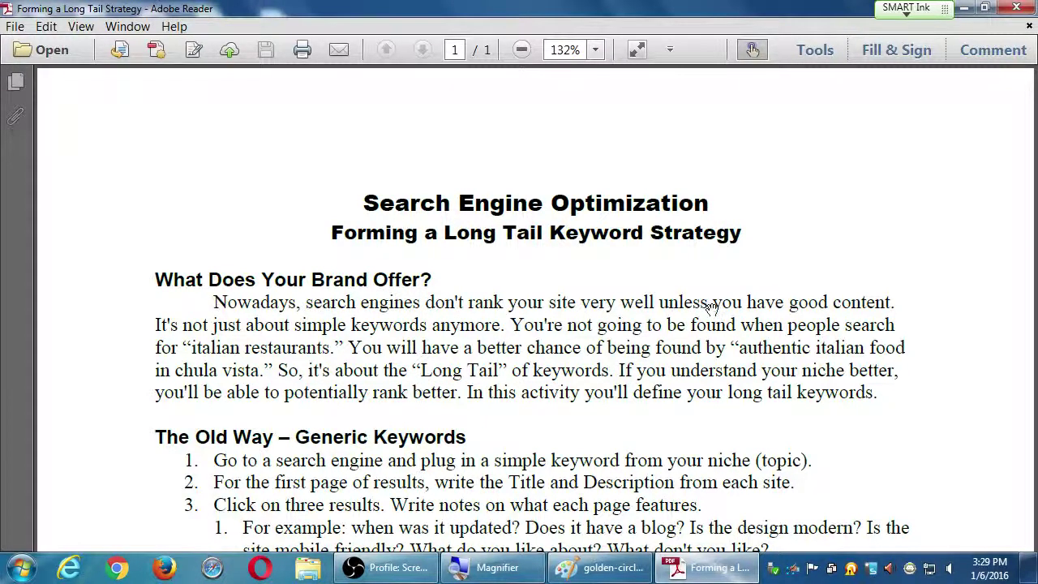
Step: Move down the handout to show The New Way – The Long Tail and Your Turn sections
drag(827, 452, 792, 192)
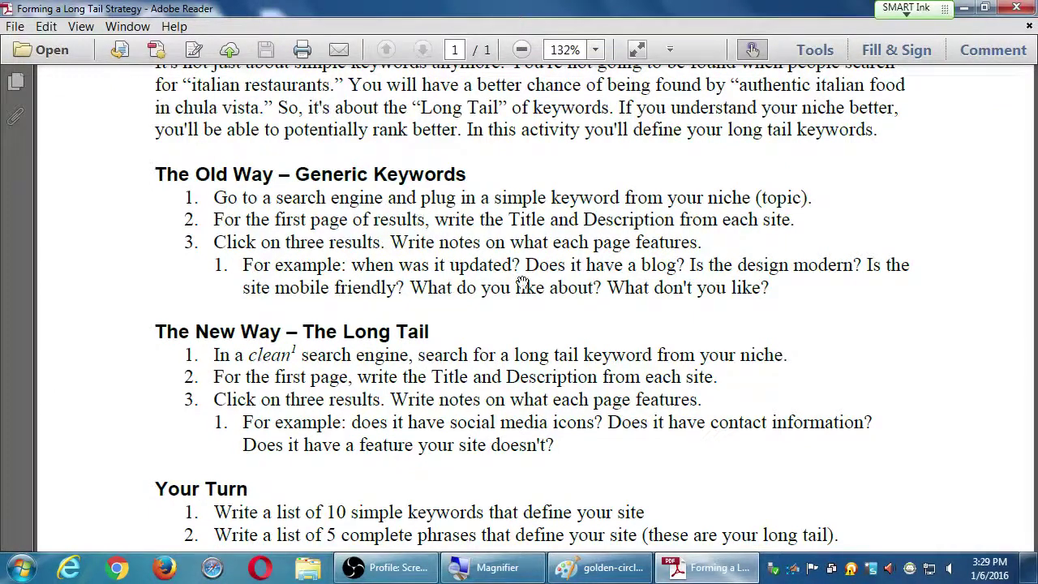
scroll(560, 215, down, 2)
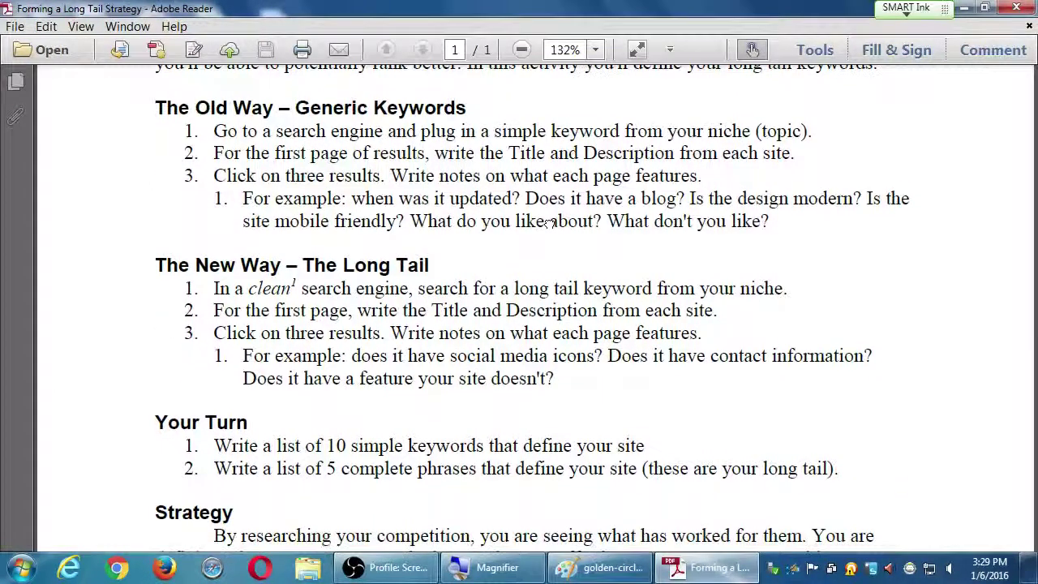
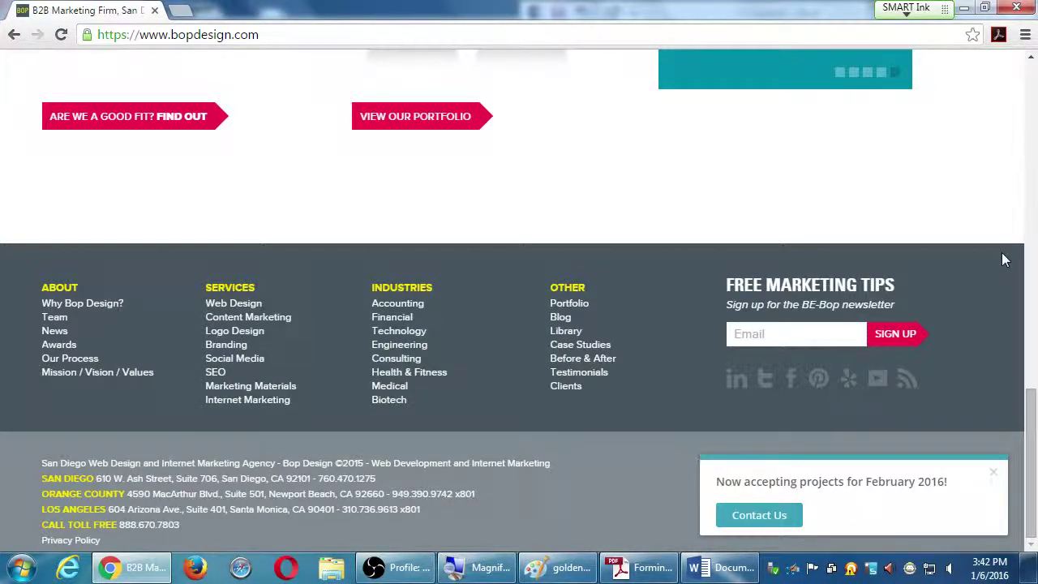
Step: Restore Chrome and resize it narrower and wider to watch bopdesign.com reflow into its mobile layout
scroll(1002, 260, up, 8)
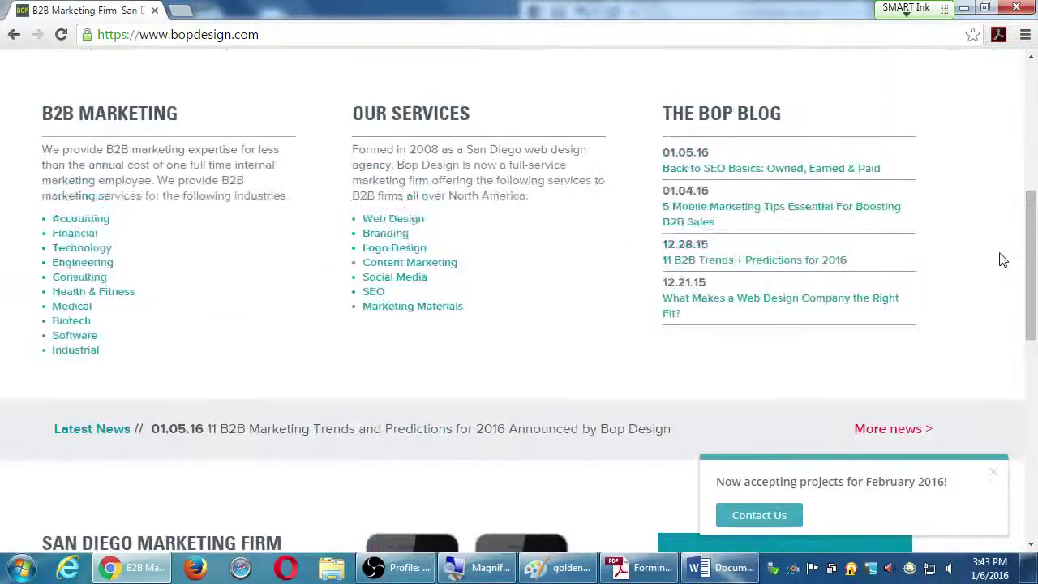
scroll(1003, 259, up, 5)
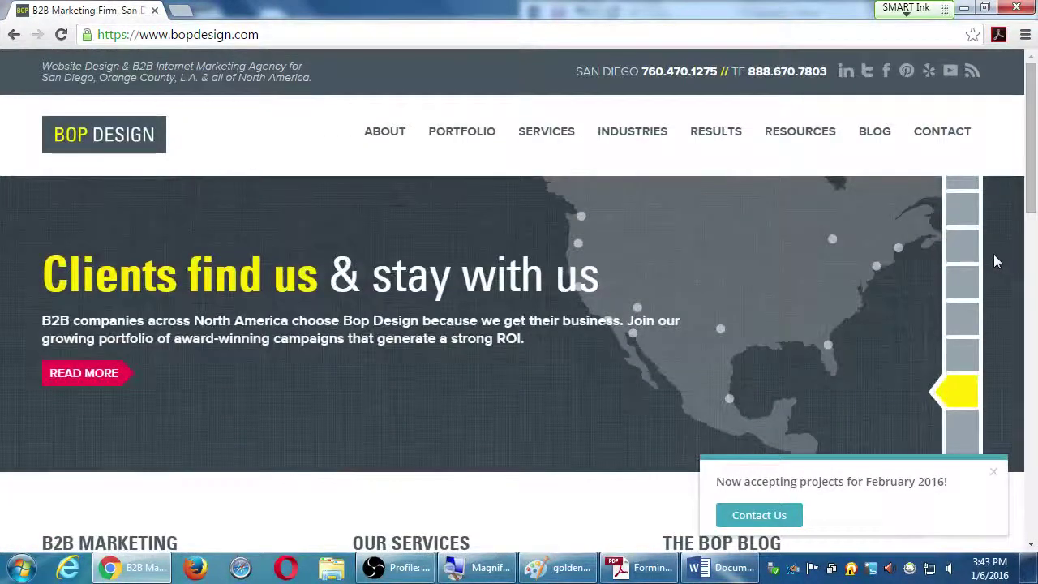
drag(580, 18, 353, 26)
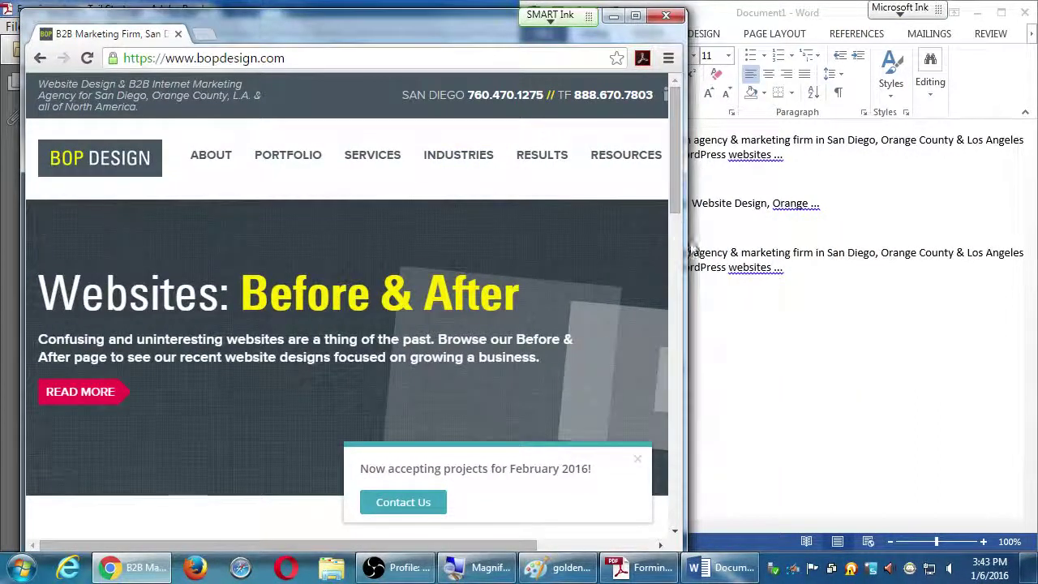
drag(688, 243, 1017, 257)
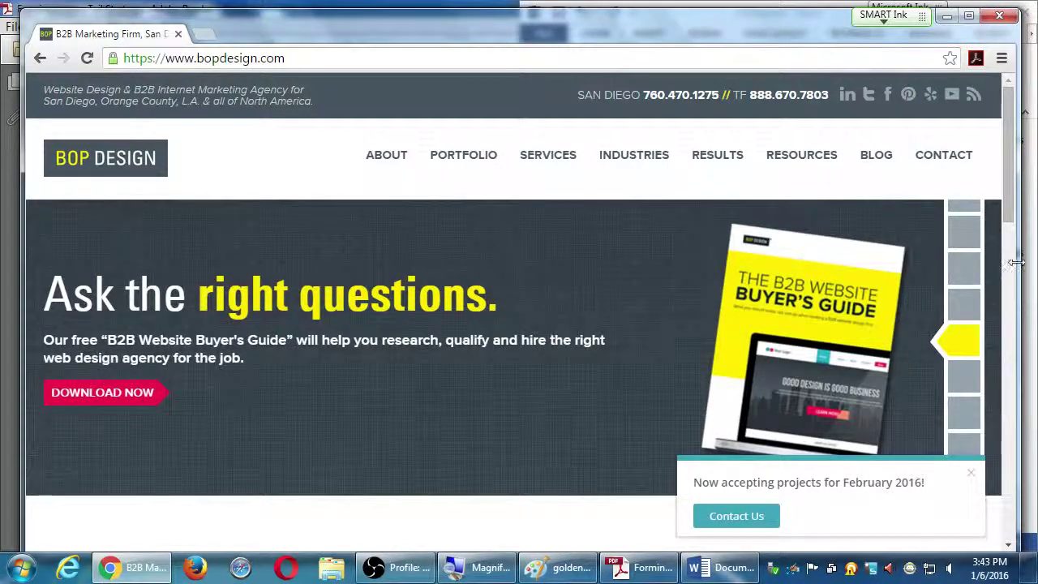
drag(1016, 269, 434, 314)
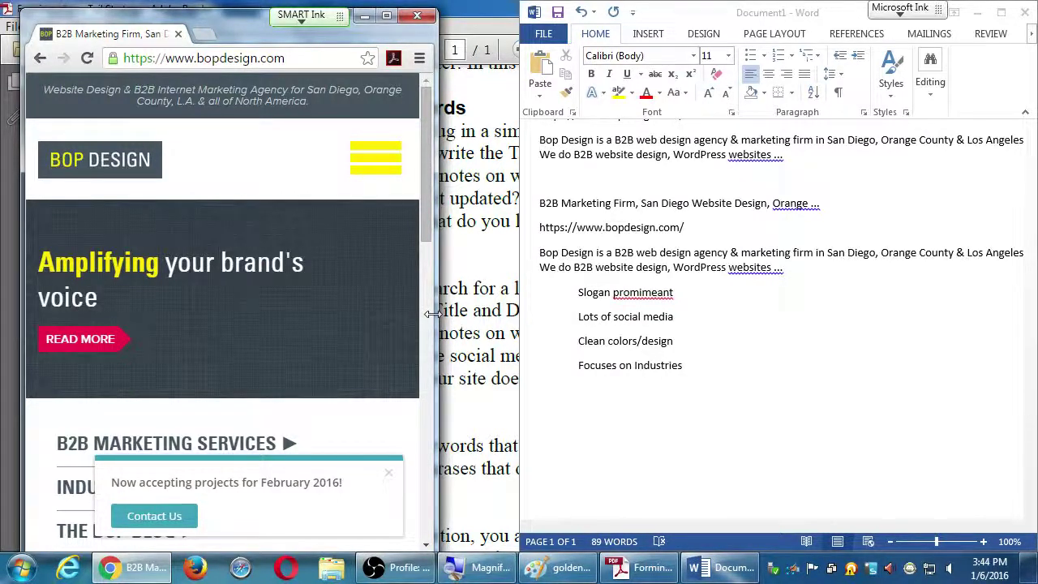
drag(432, 314, 475, 362)
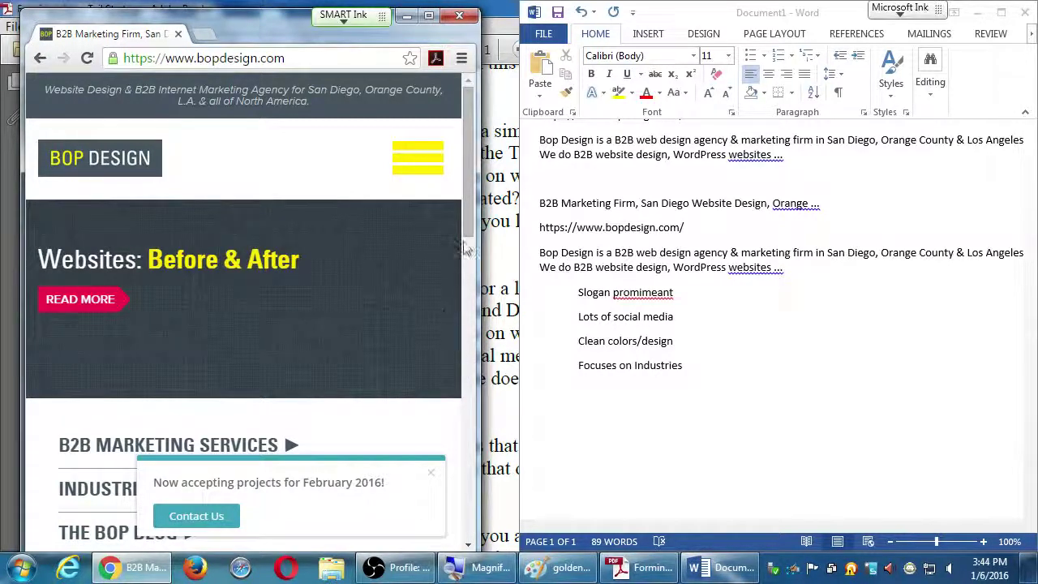
drag(466, 249, 438, 494)
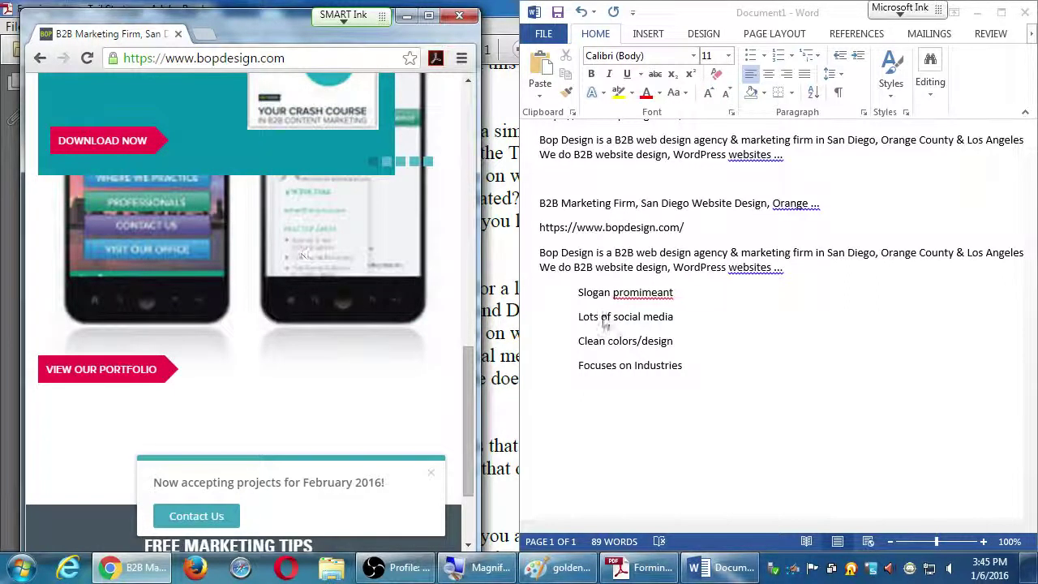
Step: Start a new note below 'Focuses on Industries' reading 'Negativ: responsive', rechecking the widened site
click(692, 365)
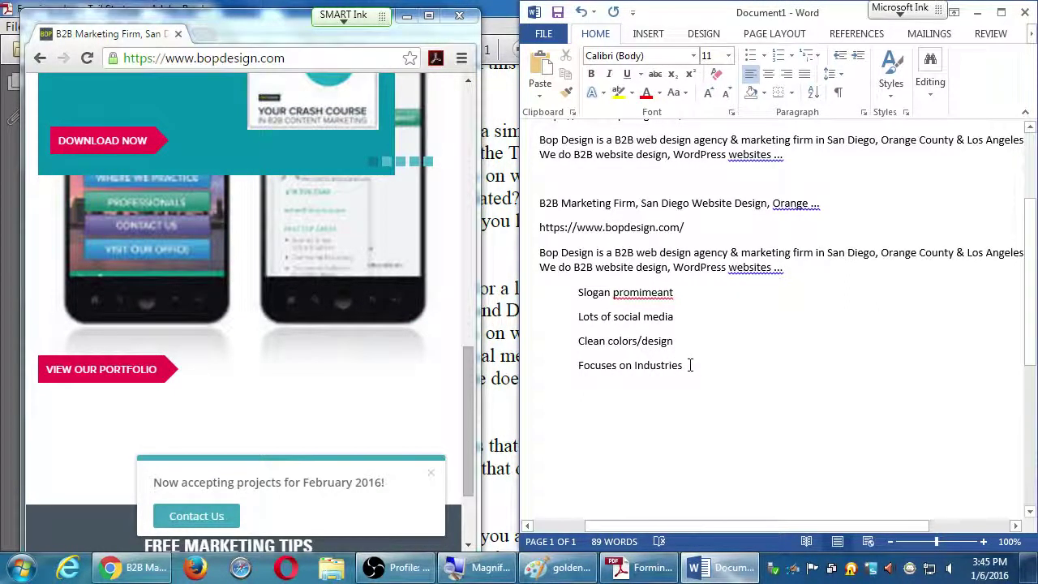
key(Return)
text(Ne)
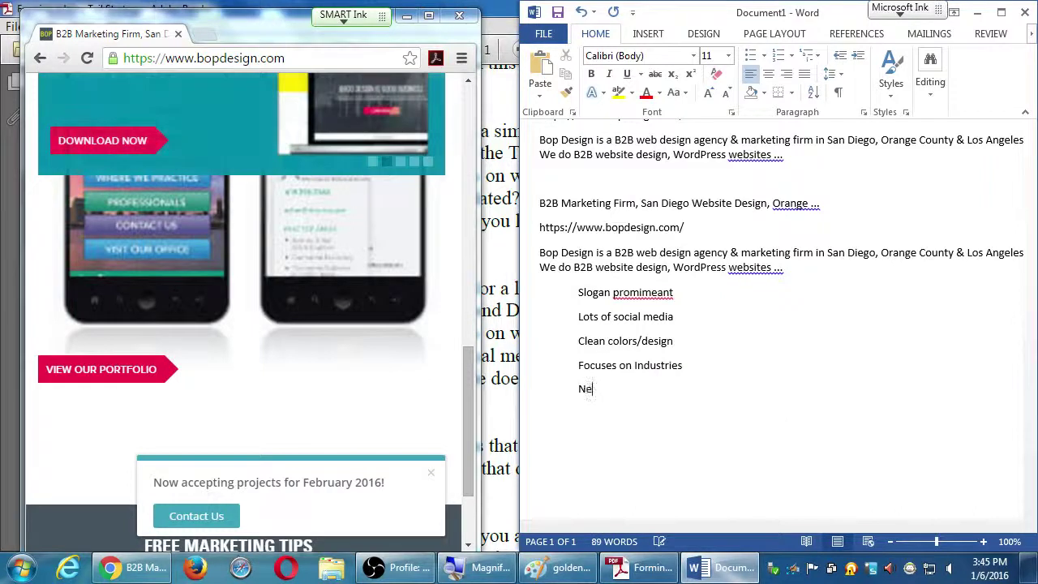
text(gativ: resp)
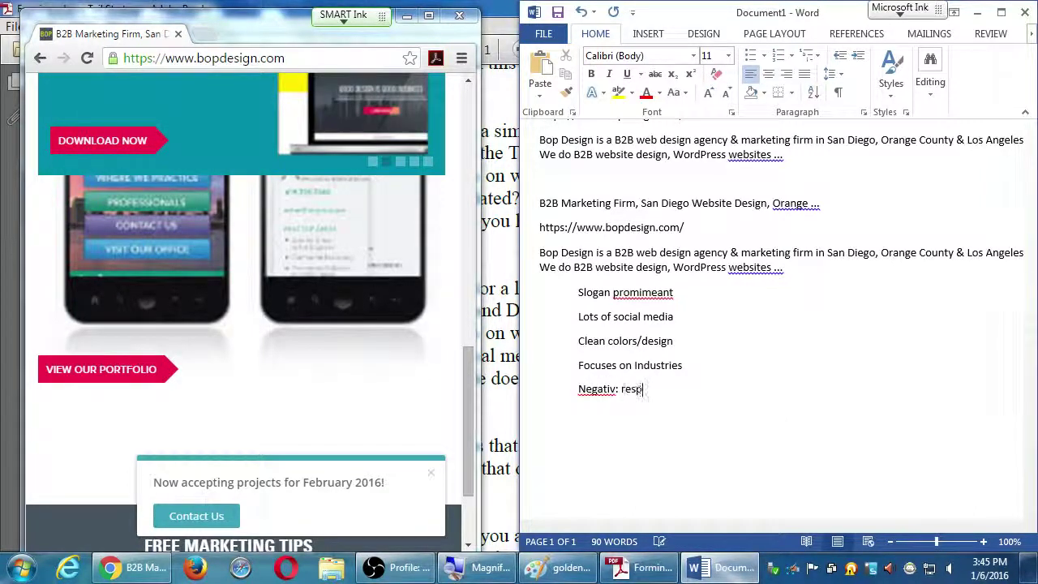
text(onsive)
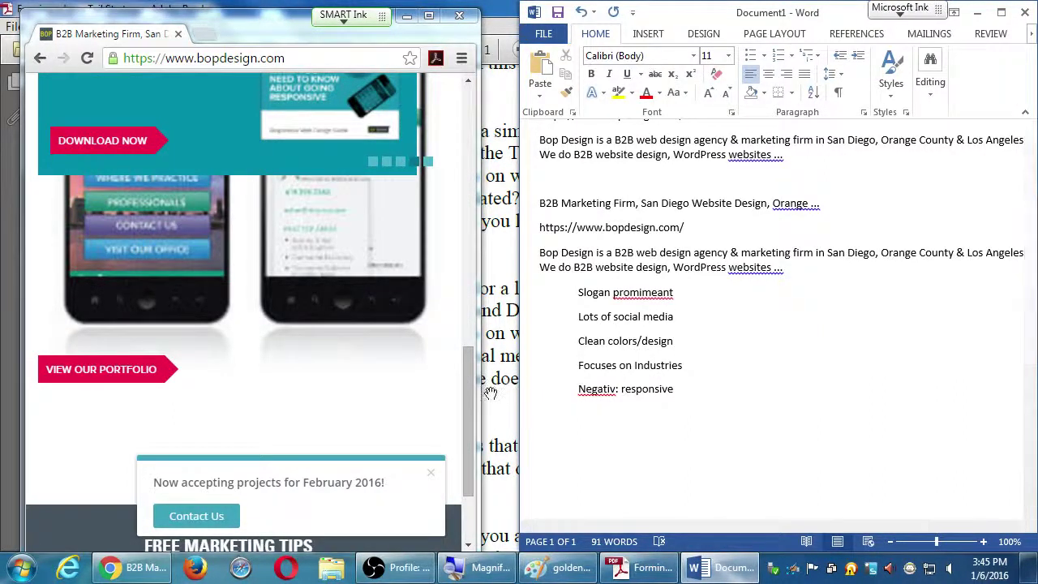
drag(482, 389, 972, 367)
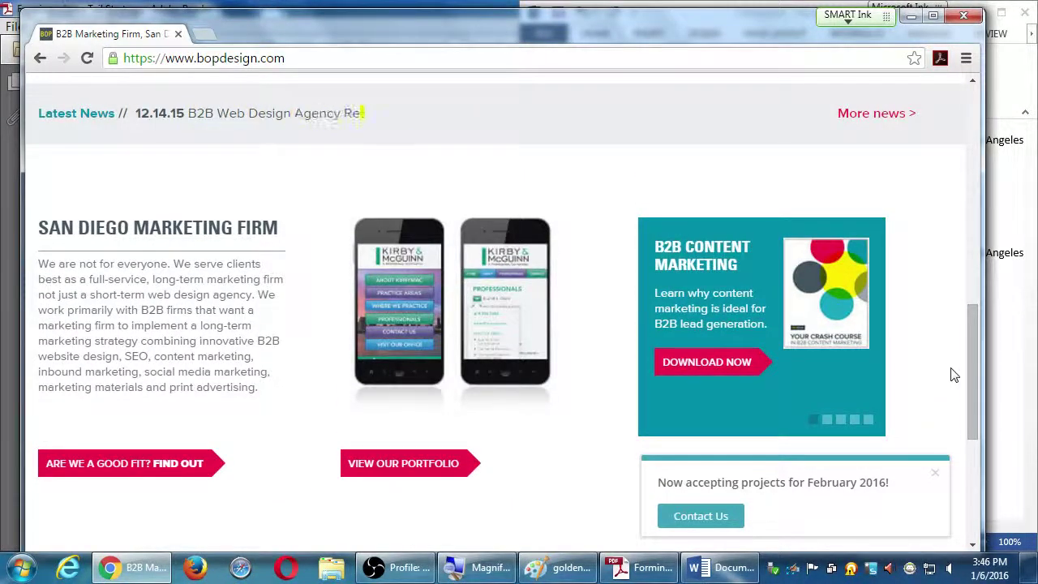
click(1001, 369)
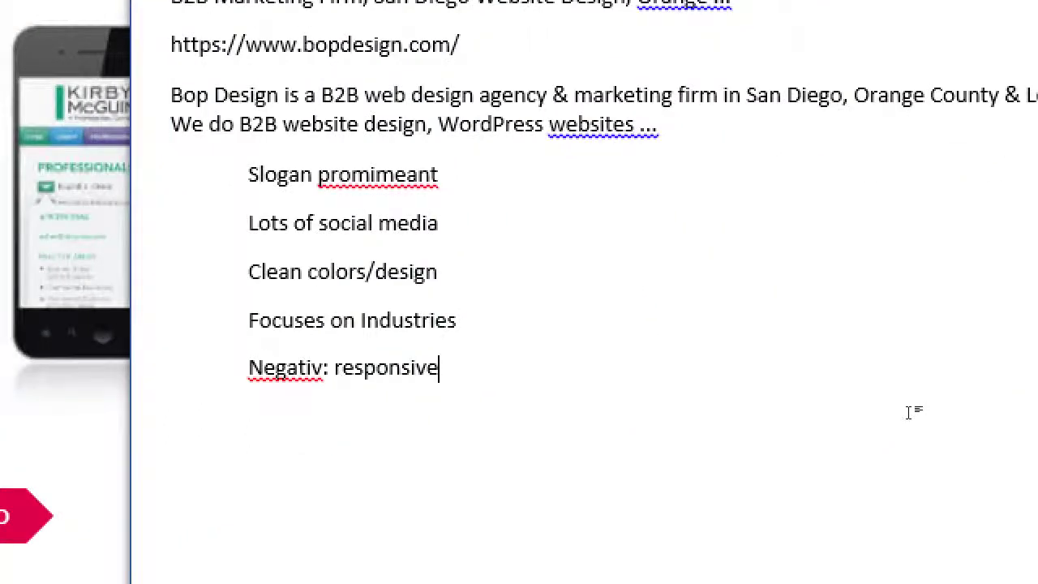
Step: Correct 'Negativ' to 'Negative' and finish the note with 'graphics aren't so good?'
key(Left)
key(Left)
key(Left)
key(Left)
key(Left)
key(Left)
key(Left)
key(Left)
key(Left)
key(Left)
key(Left)
key(Left)
text(e)
key(End)
text(gr)
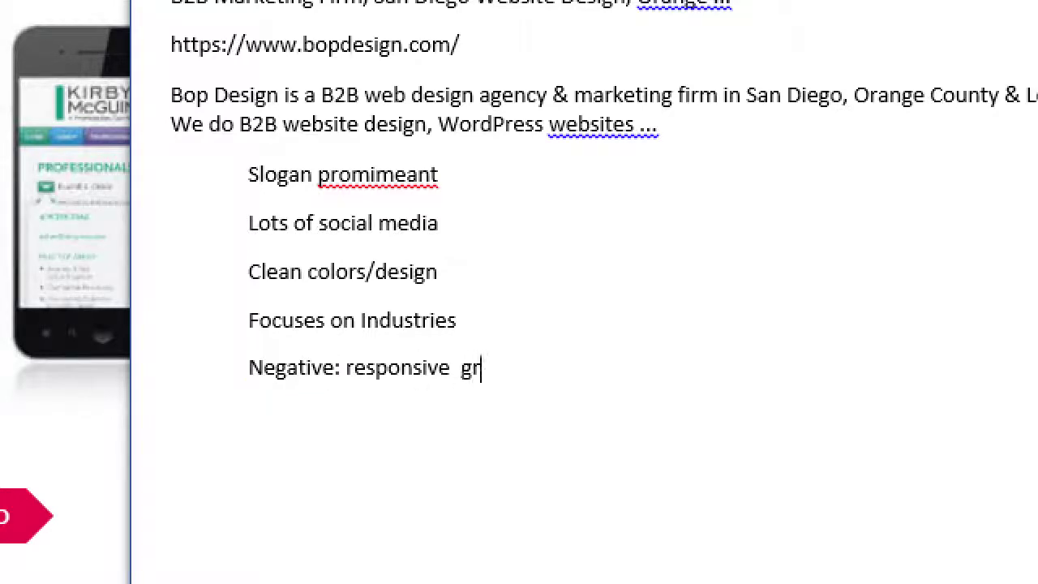
text(aphics aren't so go)
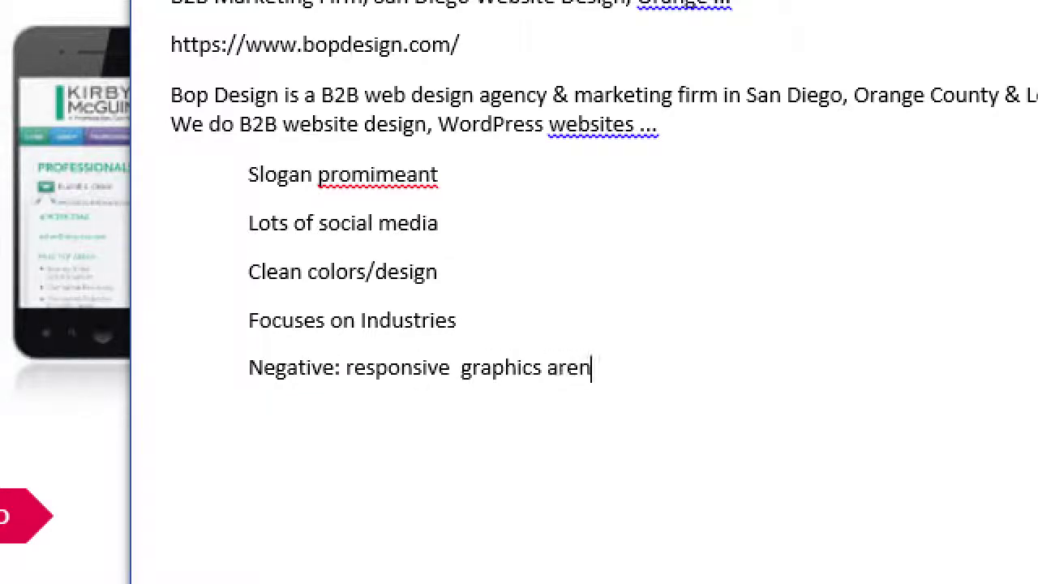
text(od?)
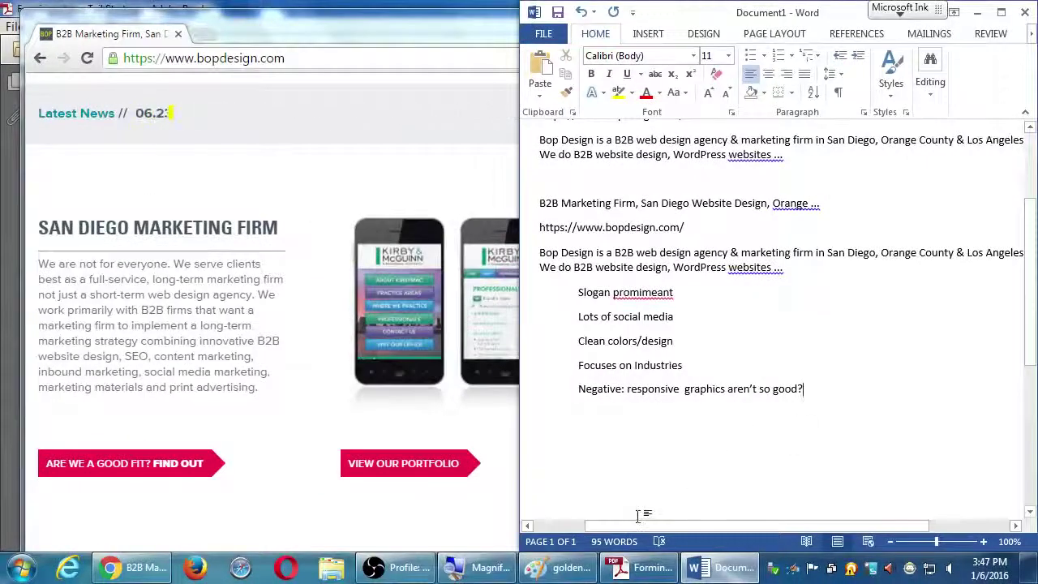
click(645, 567)
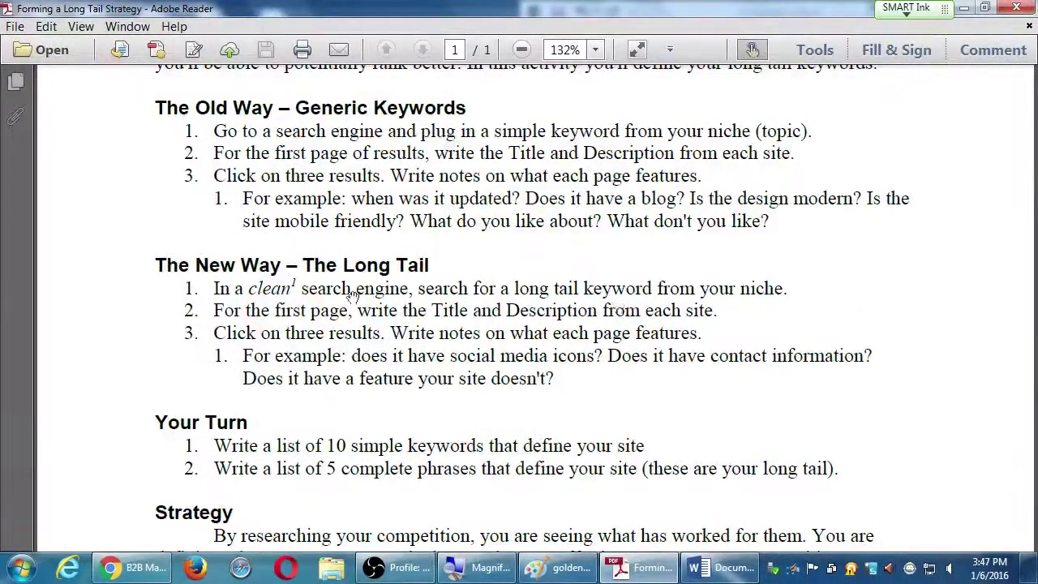
Step: Scroll the Forming a Long Tail Strategy PDF down to its Strategy and Notes sections
scroll(487, 310, down, 10)
scroll(354, 311, down, 1)
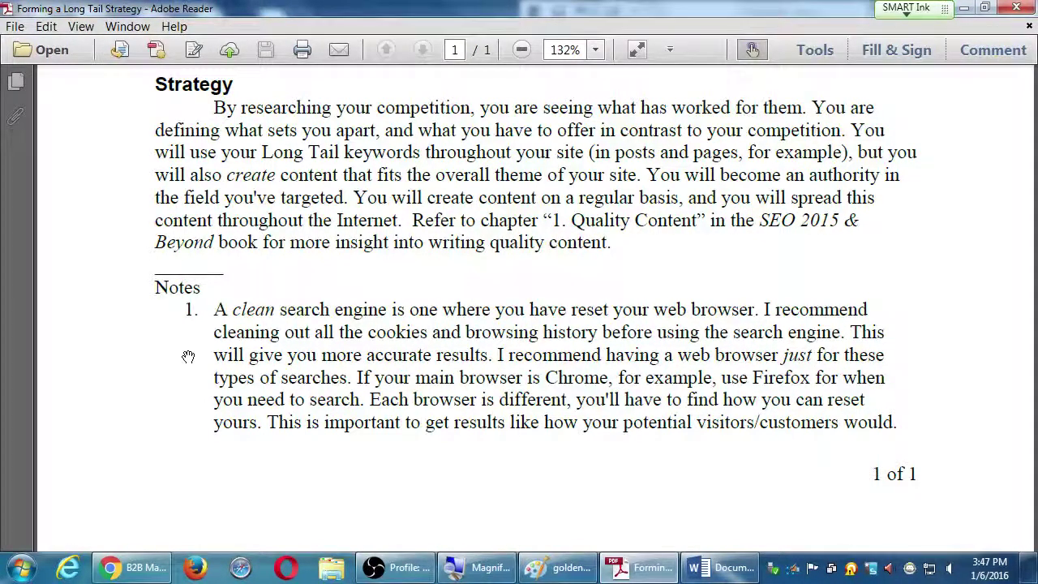
click(132, 570)
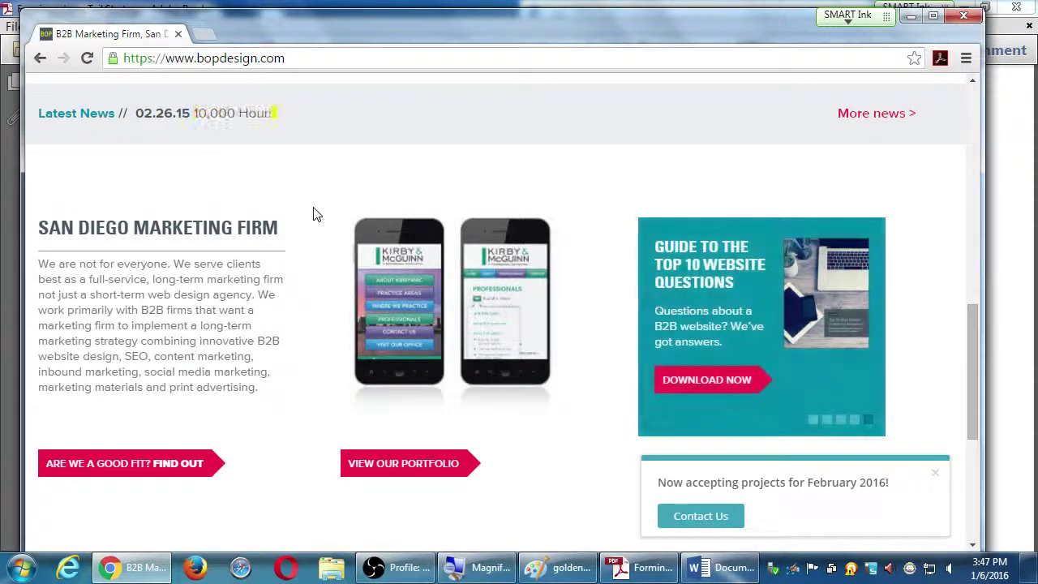
click(332, 62)
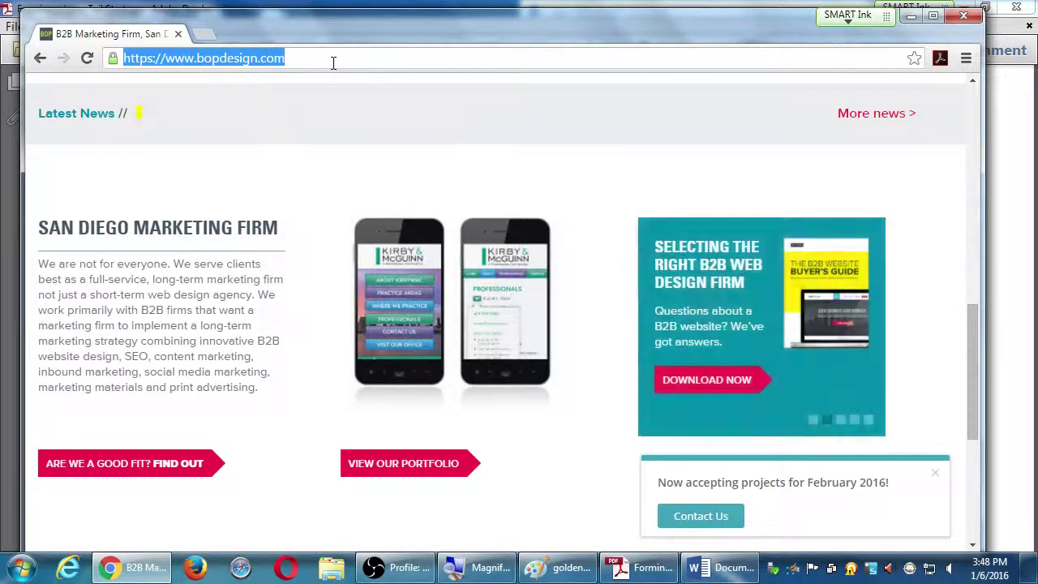
drag(440, 25, 454, 24)
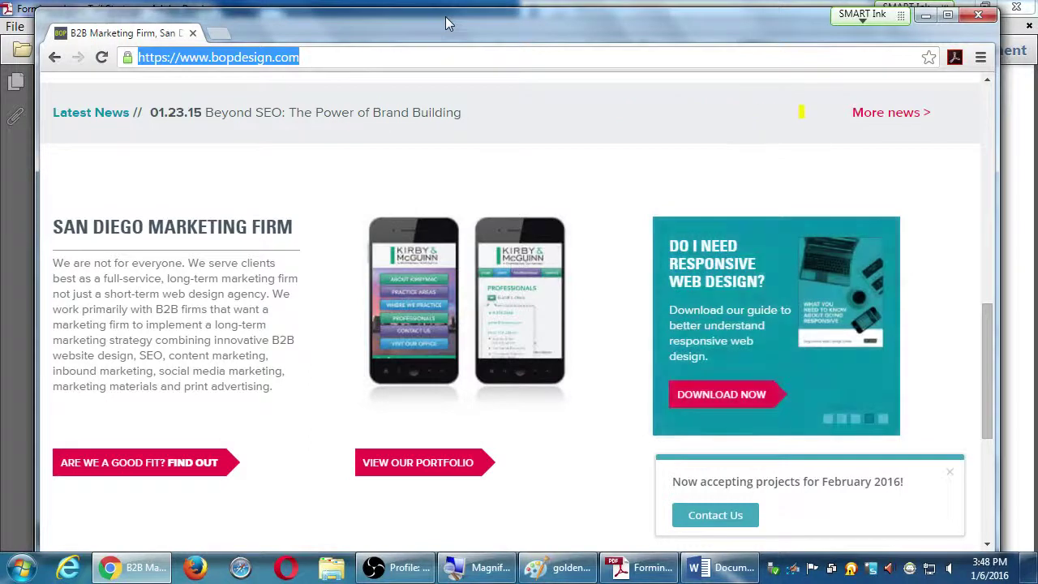
drag(454, 24, 456, 47)
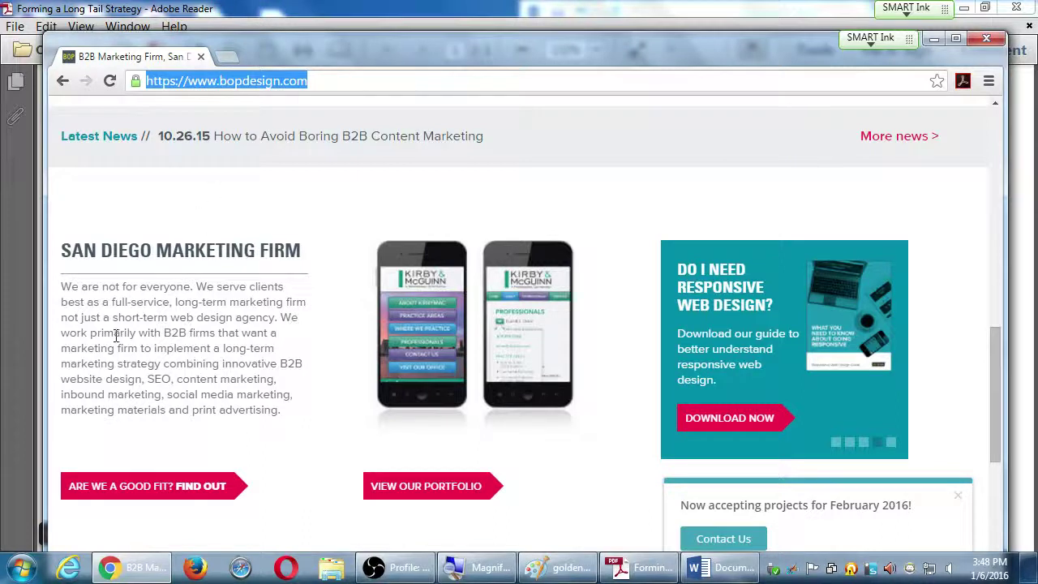
Step: Minimize Chrome to read the PDF's Strategy notes, then bring the Word notes forward
click(134, 570)
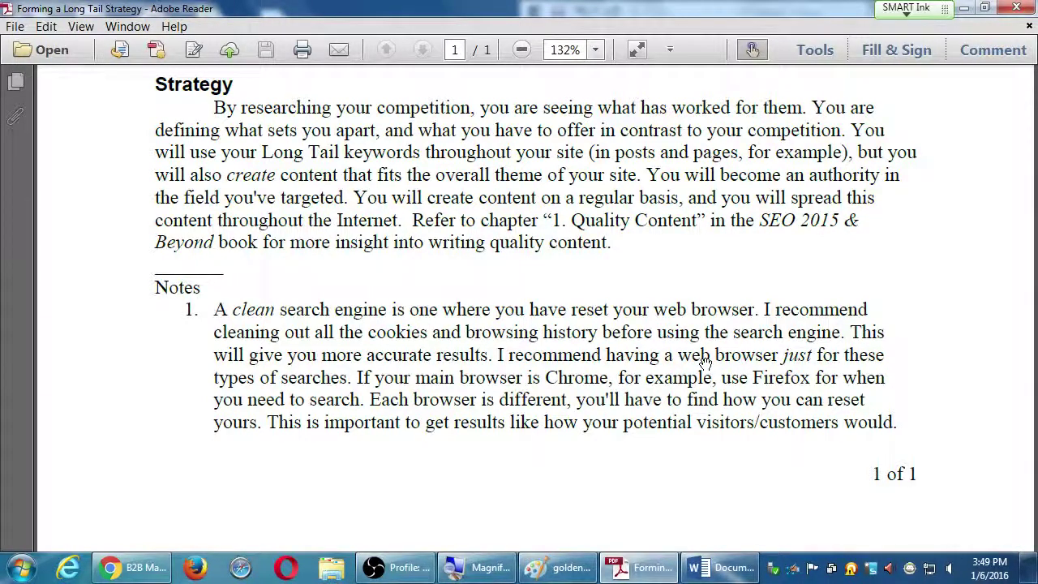
click(702, 567)
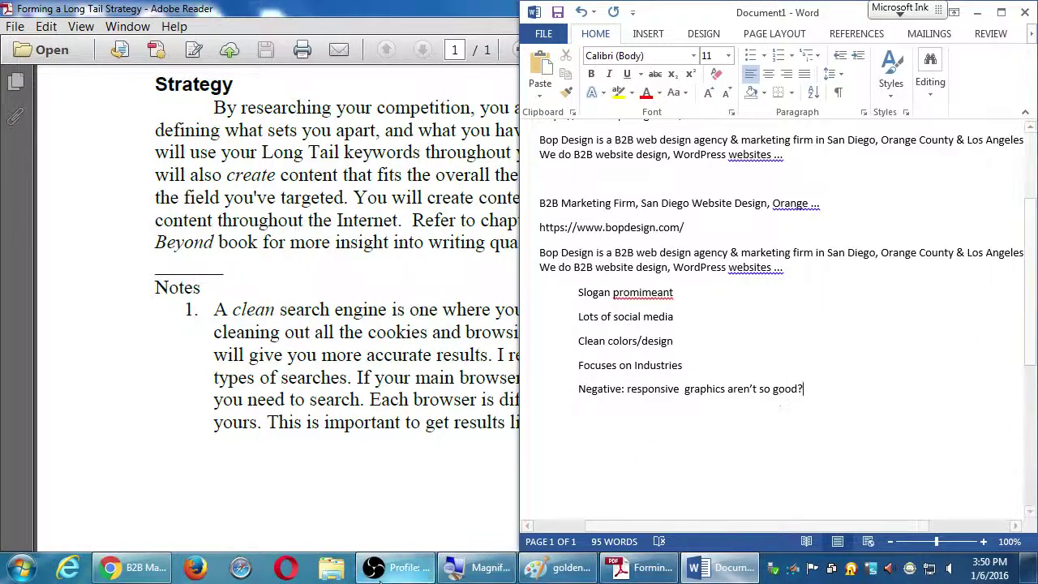
Step: Bring Chrome's bopdesign.com homepage back in front of the Word notes
click(132, 567)
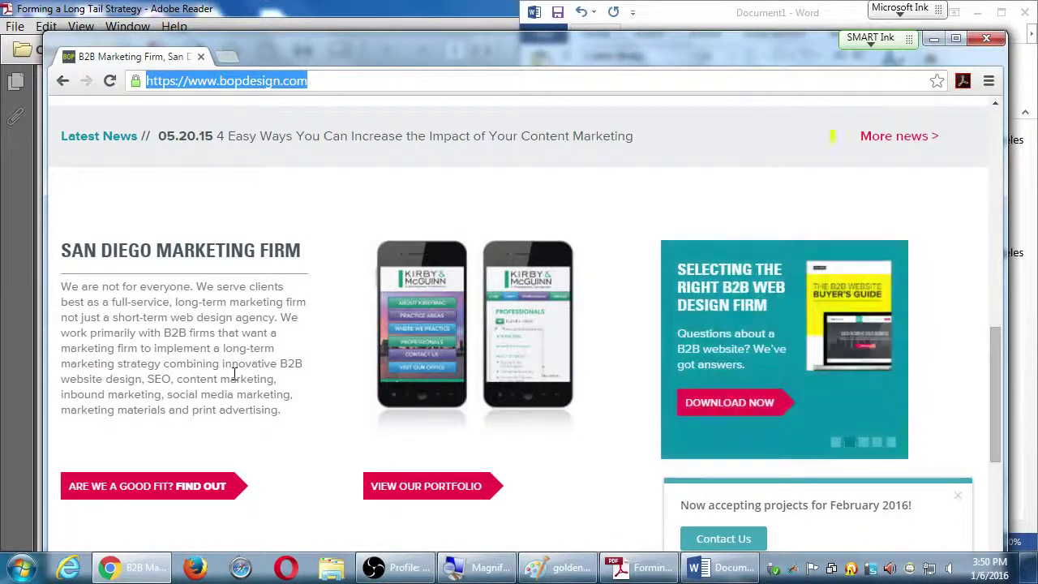
Step: Cycle the homepage banner through the We ♥ B2B Marketing, Finding your niche on social and Clients find us slides
scroll(416, 146, up, 1)
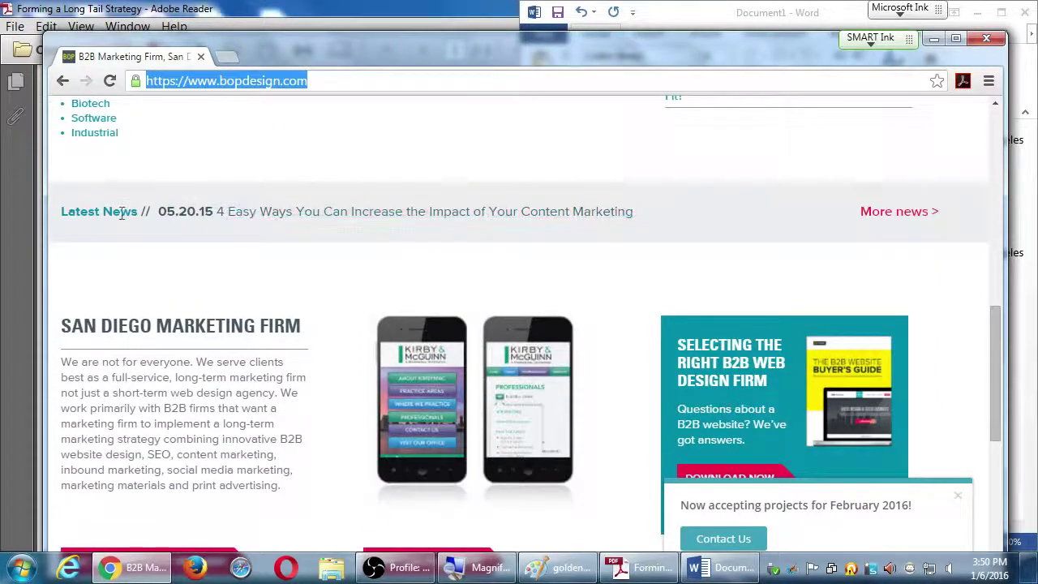
scroll(685, 262, up, 4)
scroll(649, 308, up, 4)
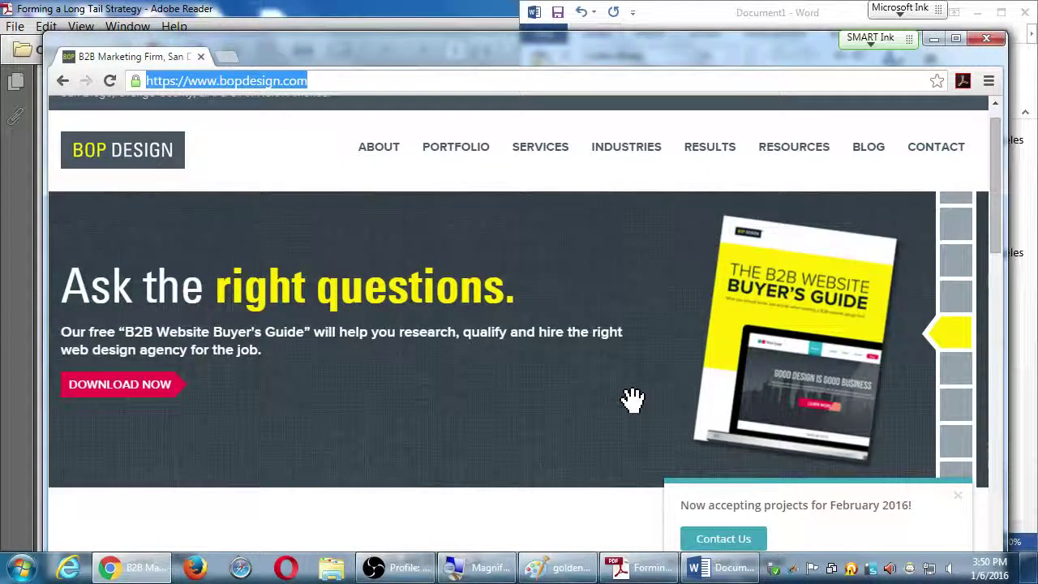
click(957, 377)
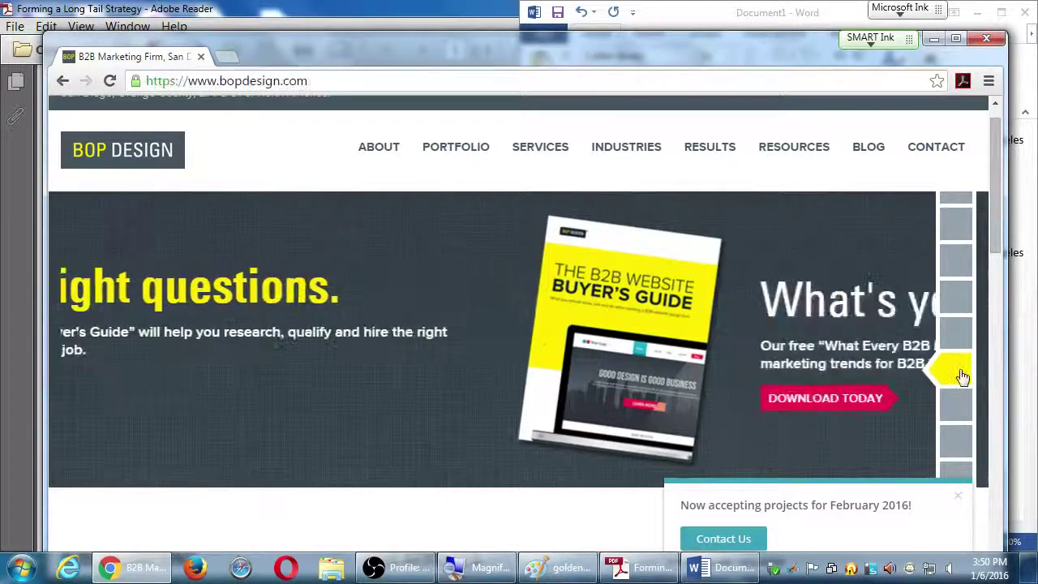
click(964, 417)
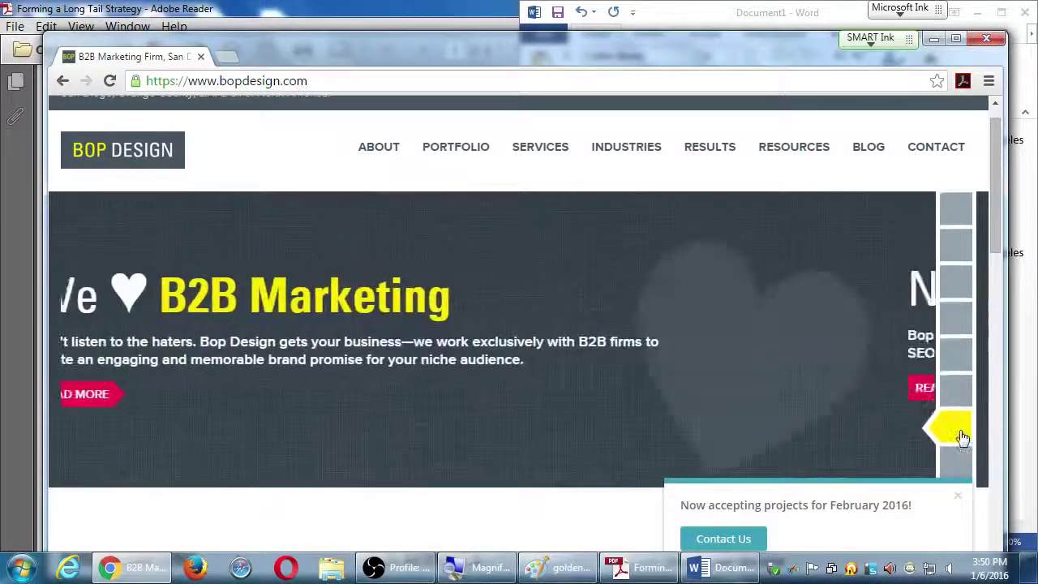
click(963, 410)
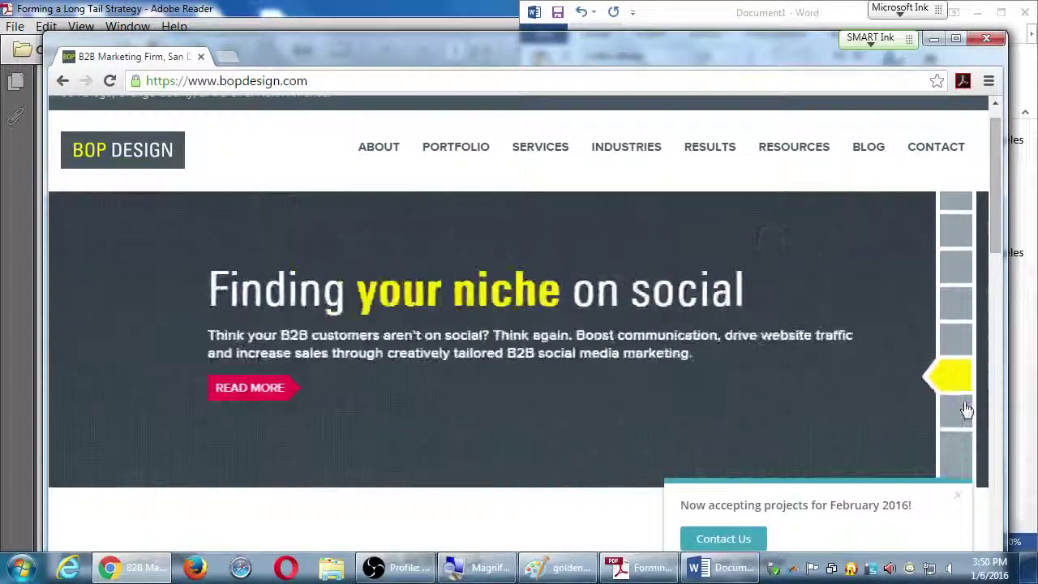
click(963, 410)
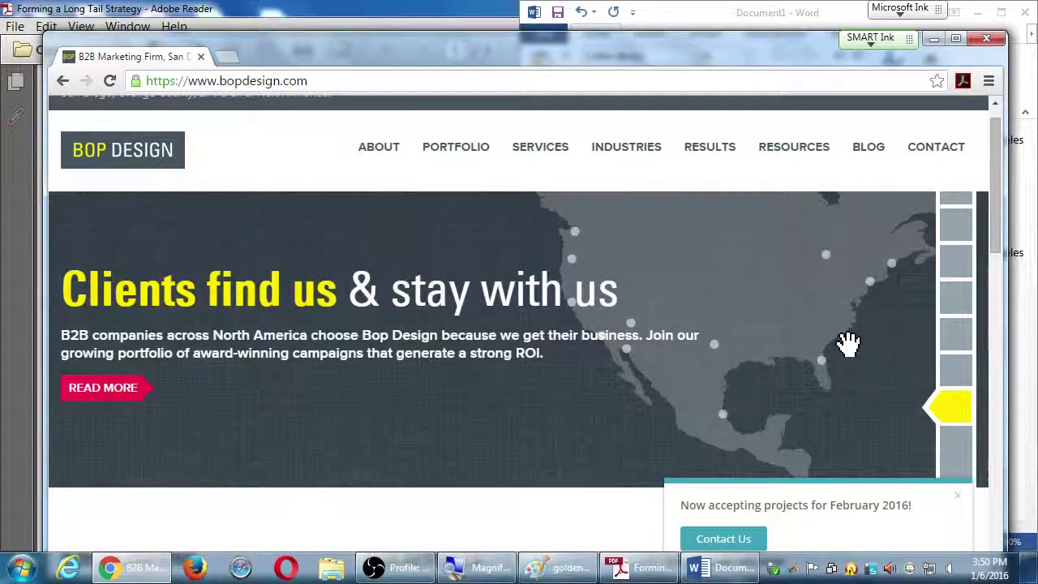
Step: Maximize Chrome on the homepage, then return to the Word notes
click(954, 38)
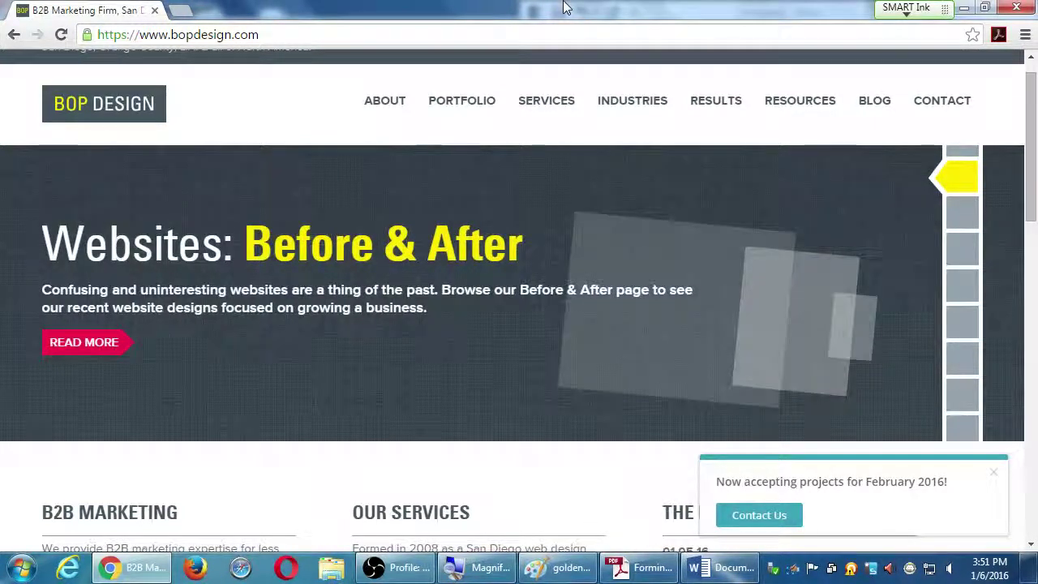
scroll(713, 382, up, 1)
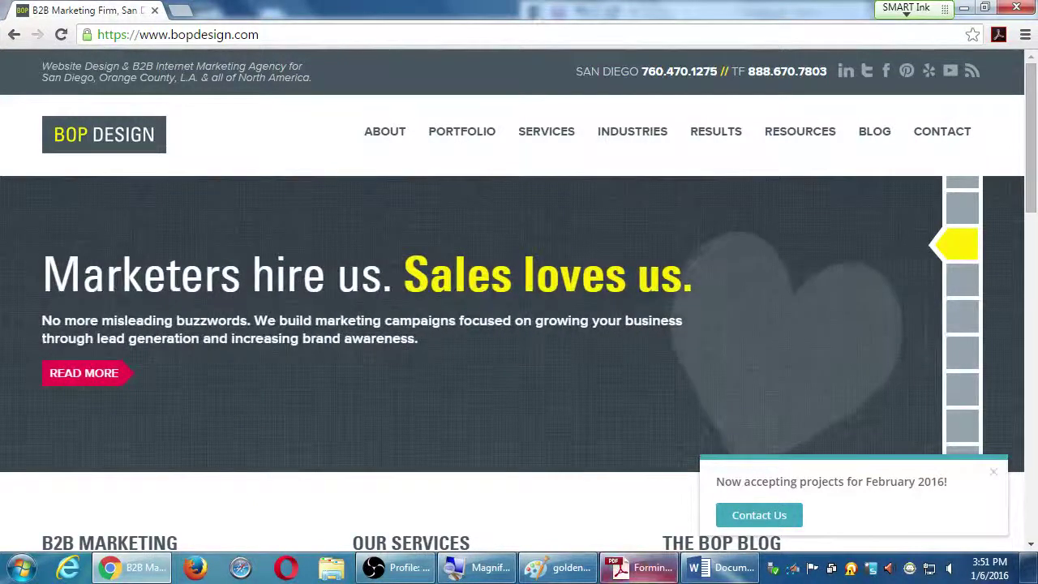
click(722, 568)
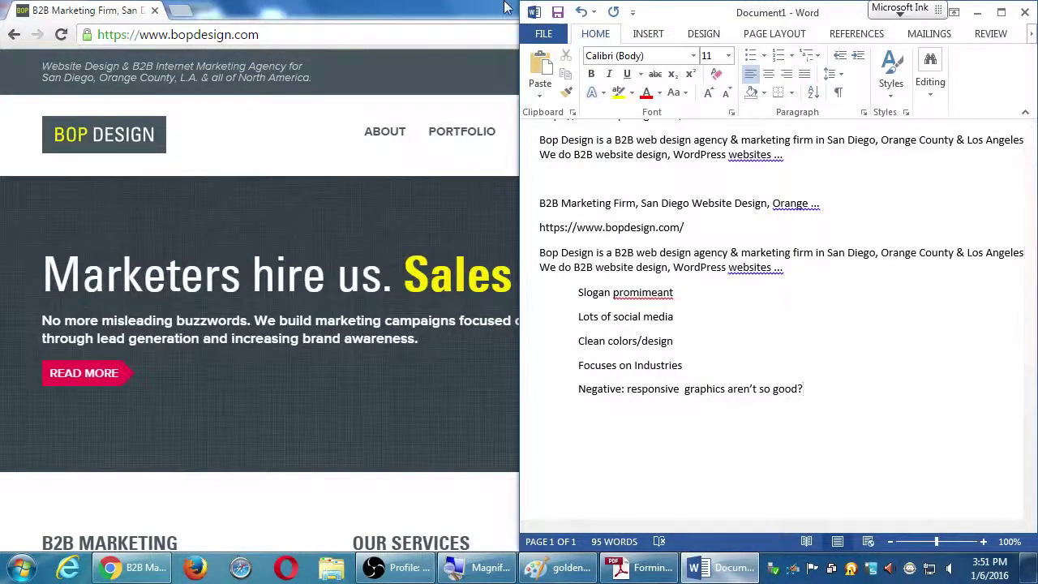
double_click(473, 8)
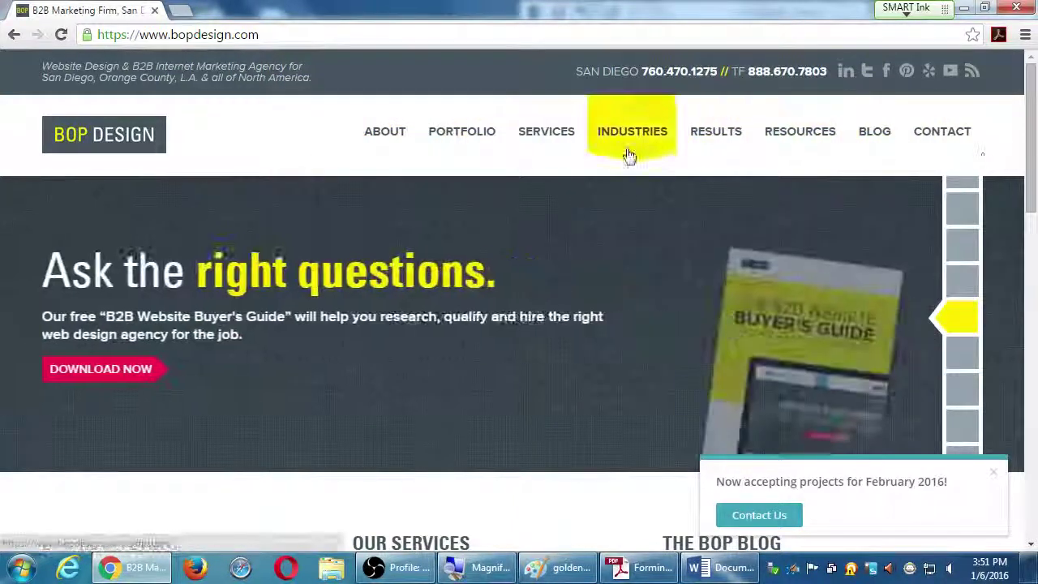
mouse_move(459, 154)
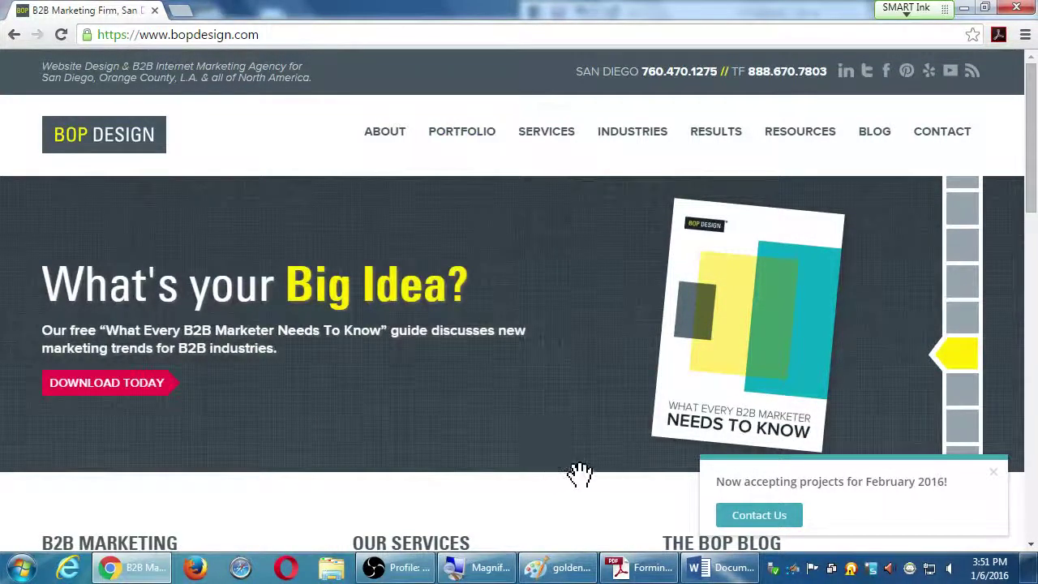
click(718, 568)
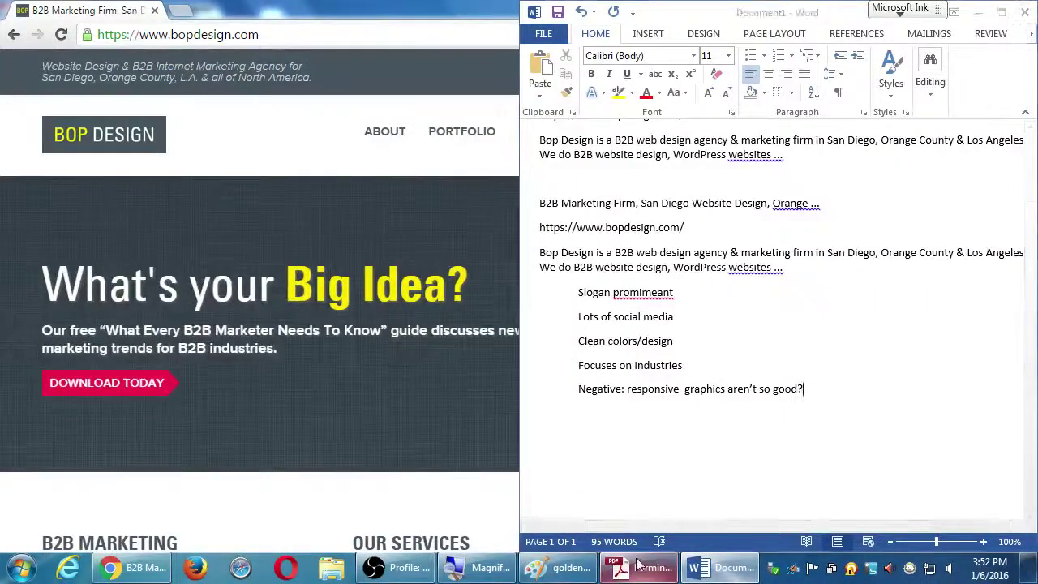
Step: Bring up the Long Tail PDF scrolled back to The New Way – The Long Tail section
click(640, 567)
scroll(616, 456, up, 5)
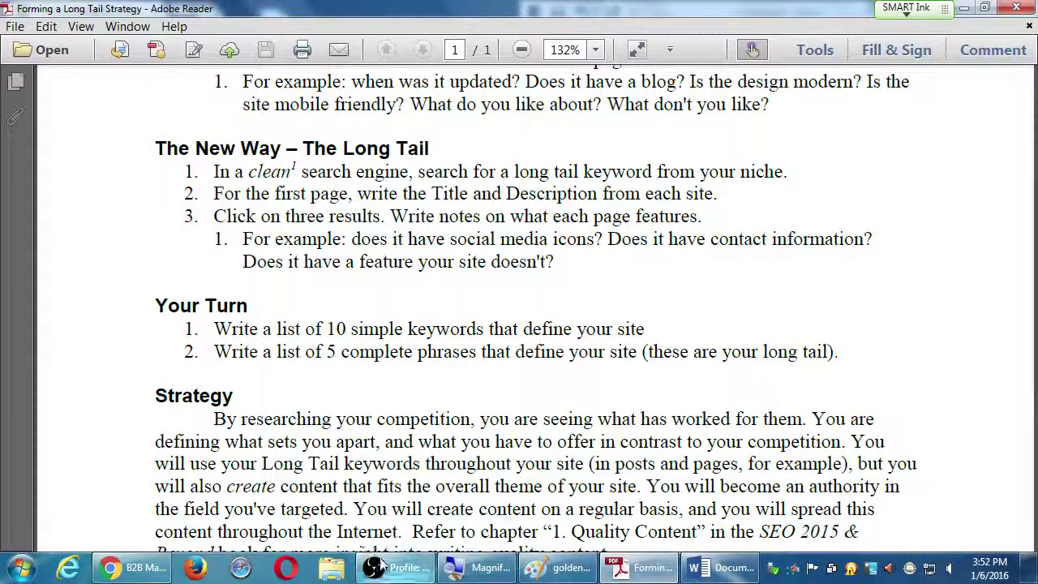
click(386, 565)
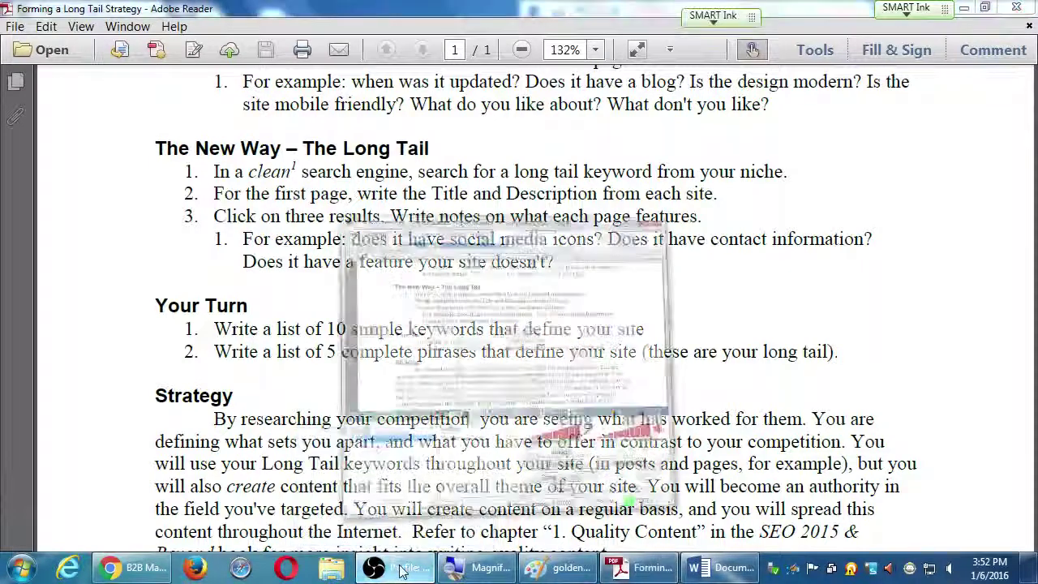